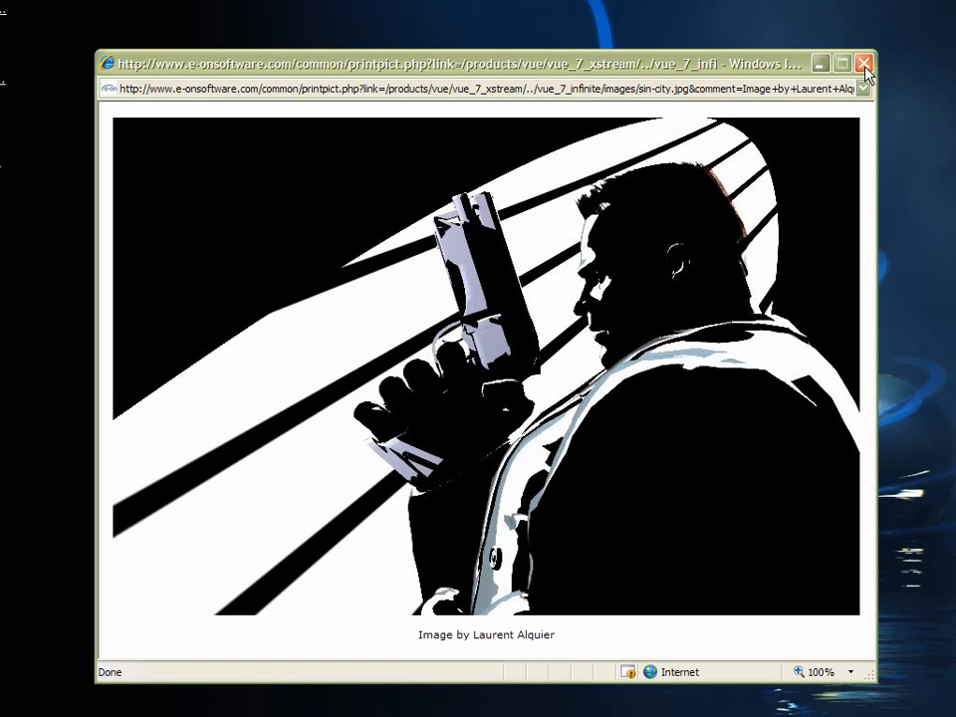
# - Close the browser window with the Sin City reference image and the Cell Shading picture
pyautogui.click(159, 259)
pyautogui.click(865, 66)
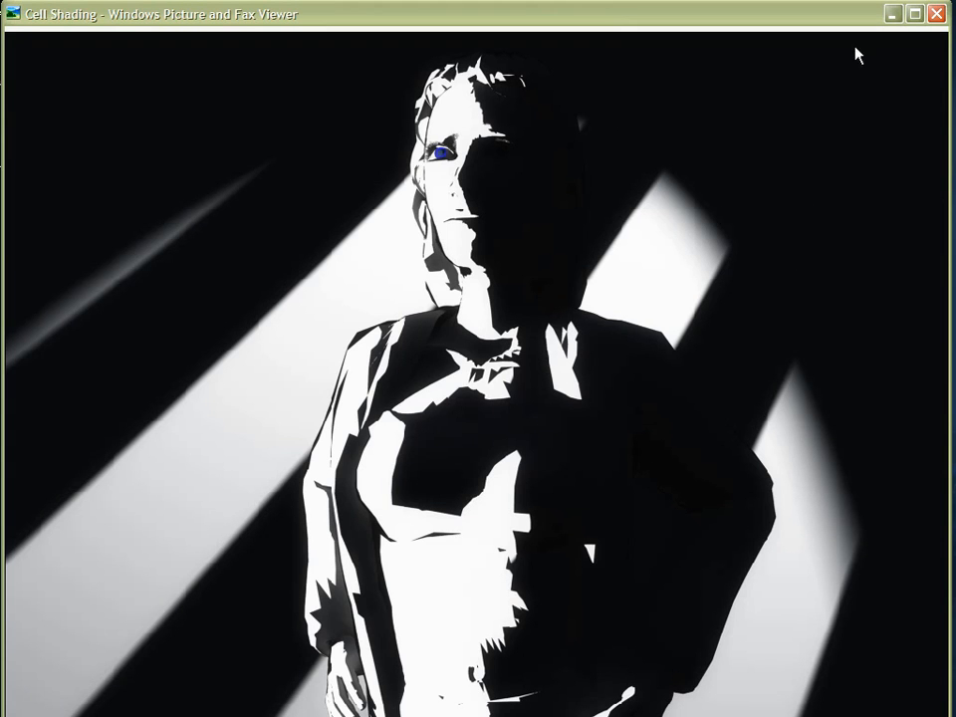
pyautogui.click(937, 13)
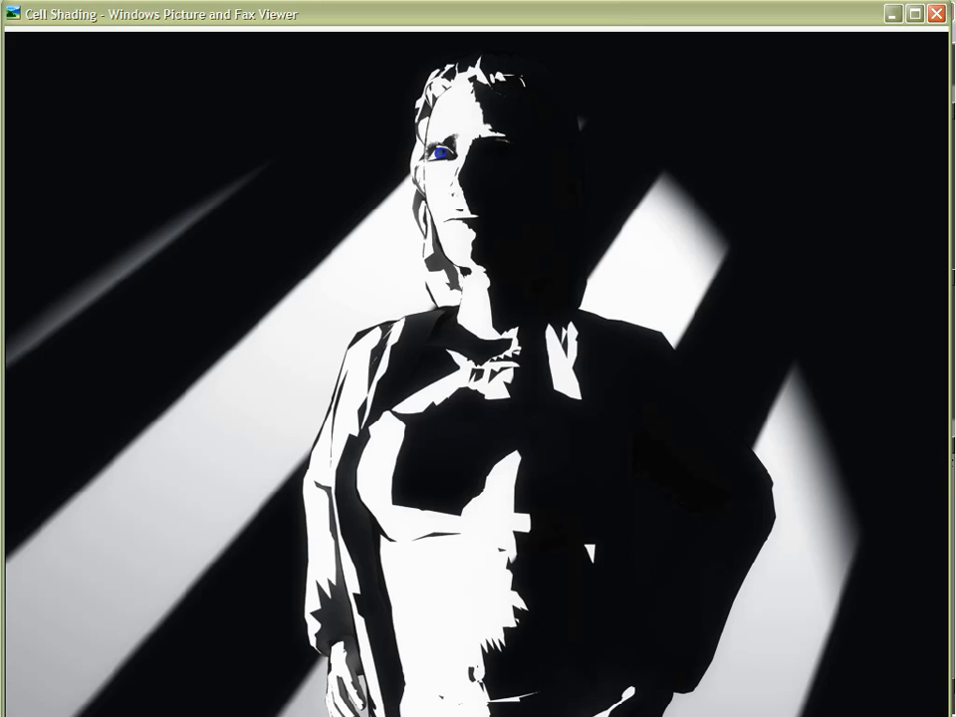
# - Switch to Internet Explorer, examine the Vue Booster Pack 6 overview and highlight the cell shaded materials entry
pyautogui.hotkey('alt', 'Tab')
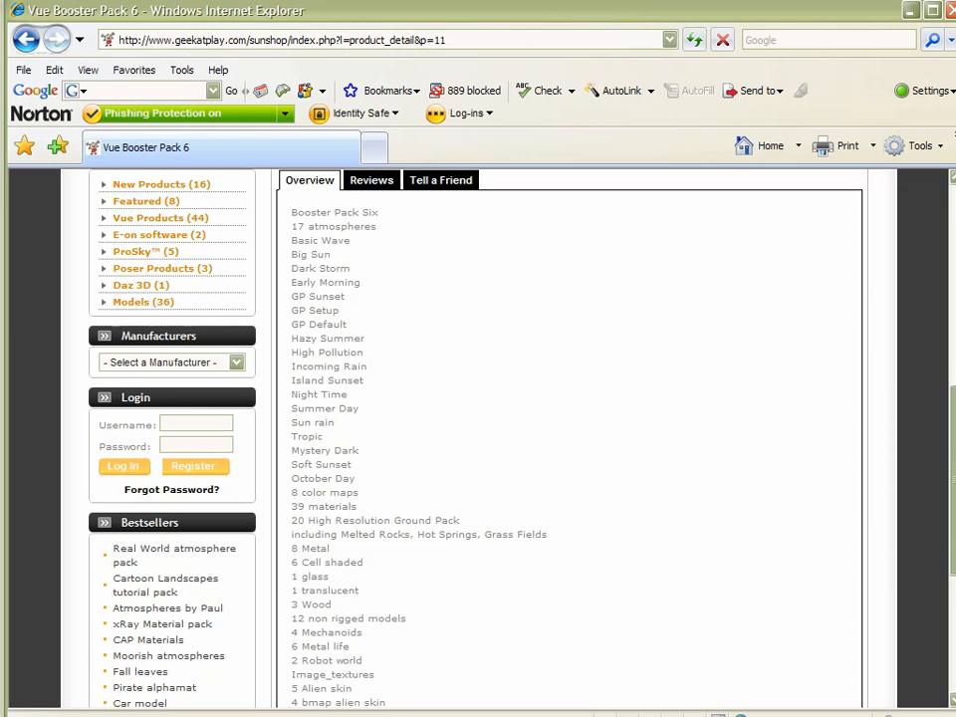
pyautogui.scroll(5, 478, 438)
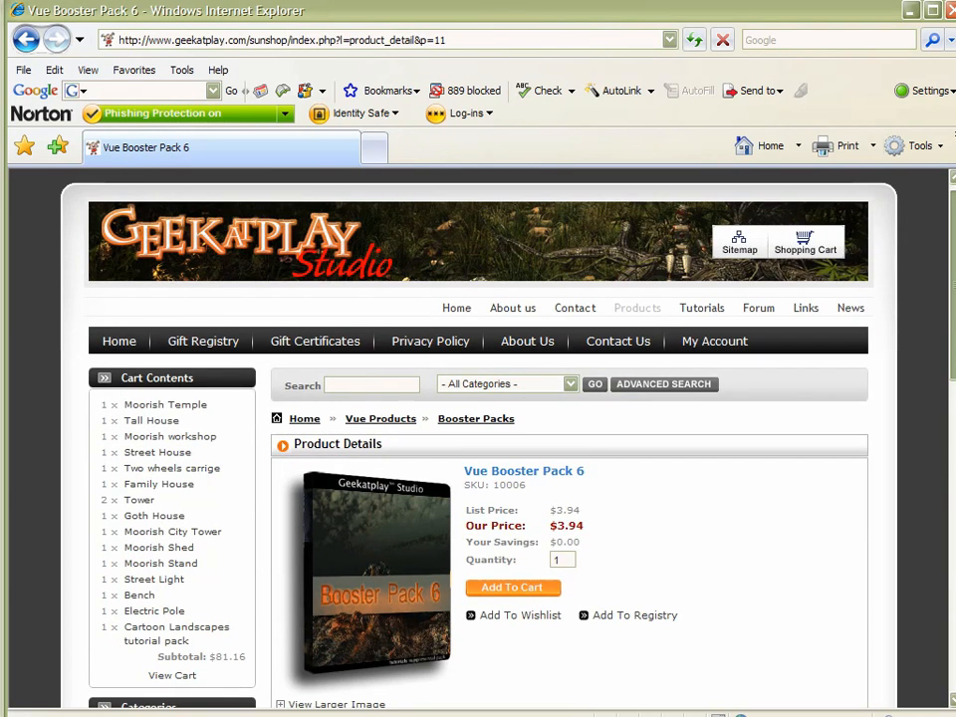
pyautogui.scroll(-1, 478, 438)
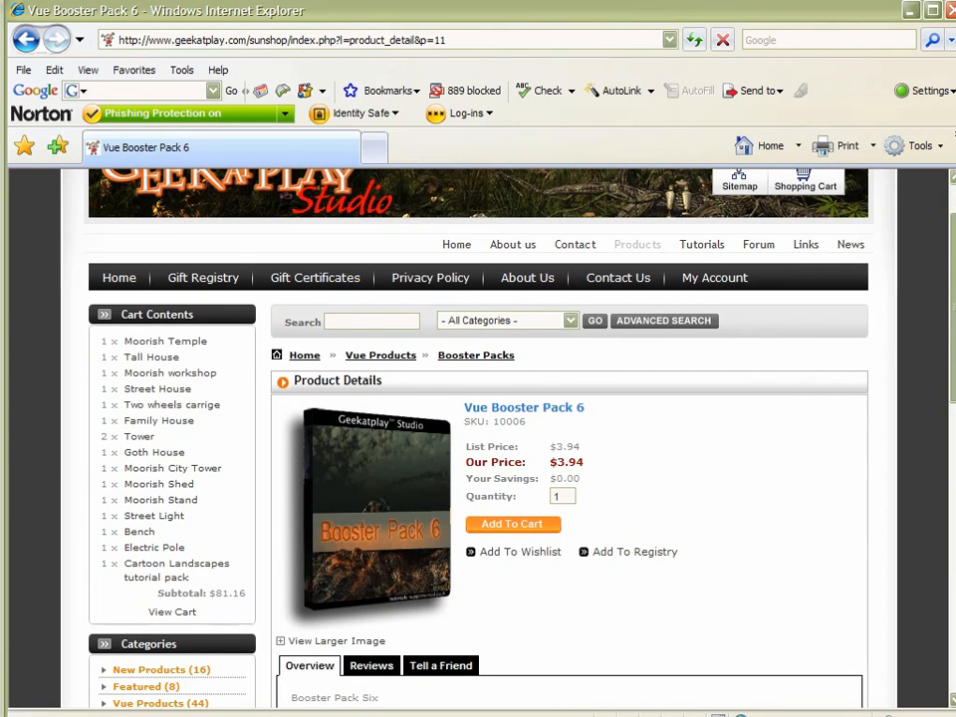
pyautogui.scroll(-10, 931, 505)
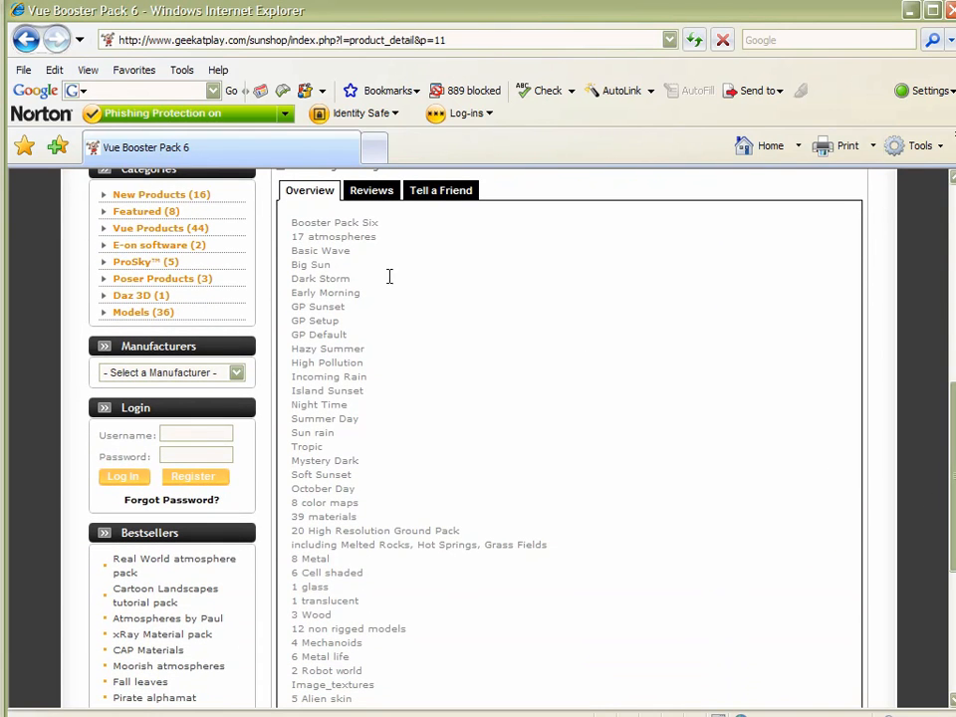
pyautogui.scroll(-3, 938, 527)
pyautogui.scroll(3, 939, 498)
pyautogui.scroll(-1, 936, 503)
pyautogui.scroll(1, 931, 504)
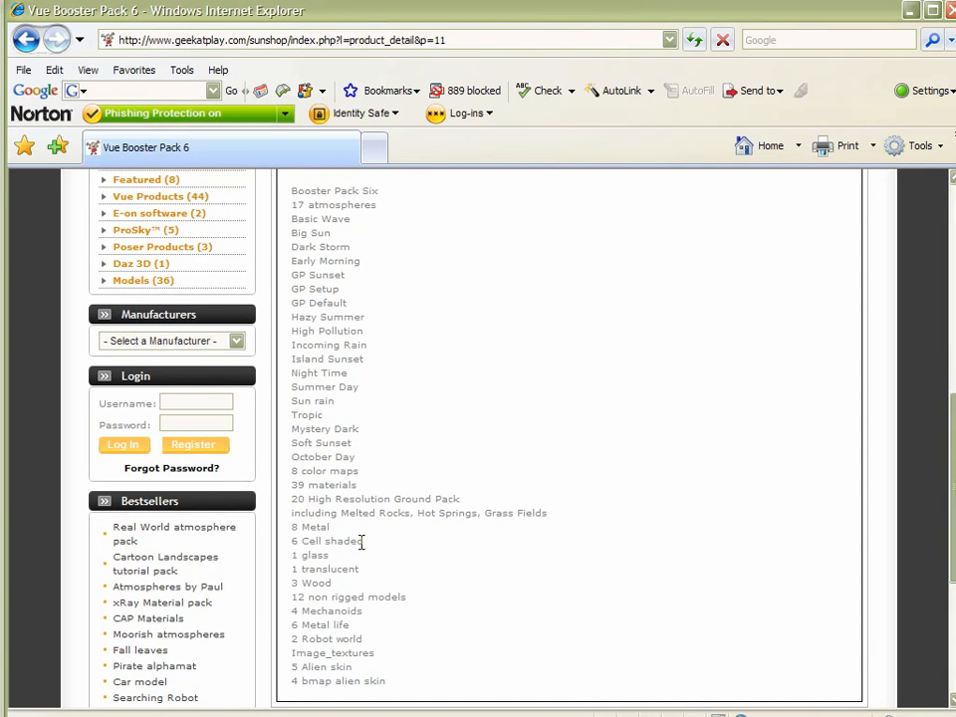
pyautogui.moveTo(360, 540); pyautogui.dragTo(291, 540)
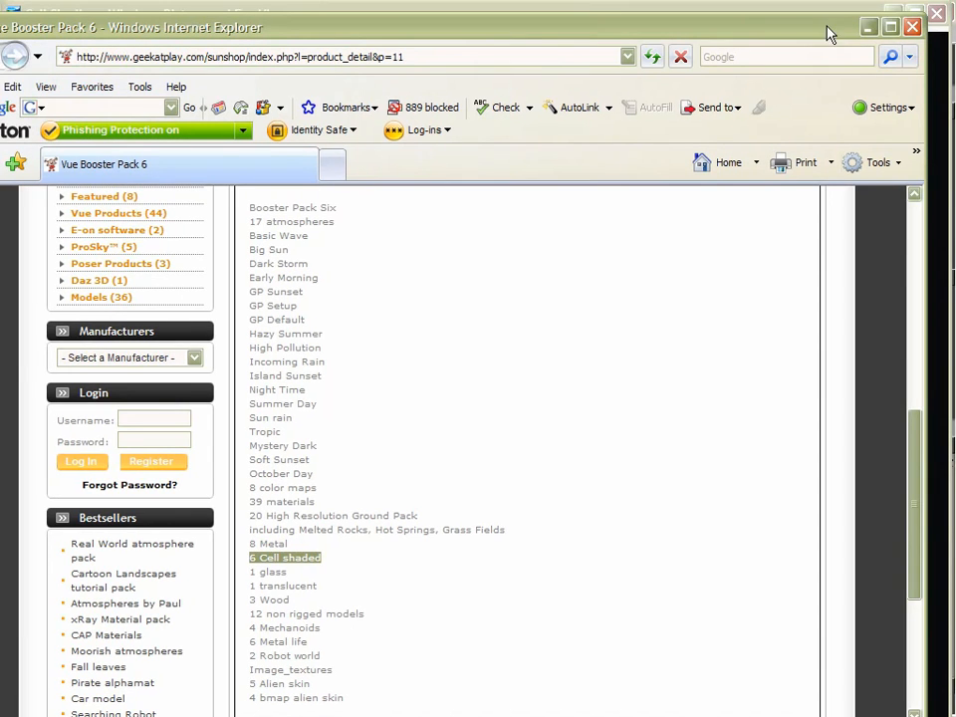
# - Close the product page and the Cell Shading picture, and make the main camera view active in Vue 7 xStream
pyautogui.click(911, 28)
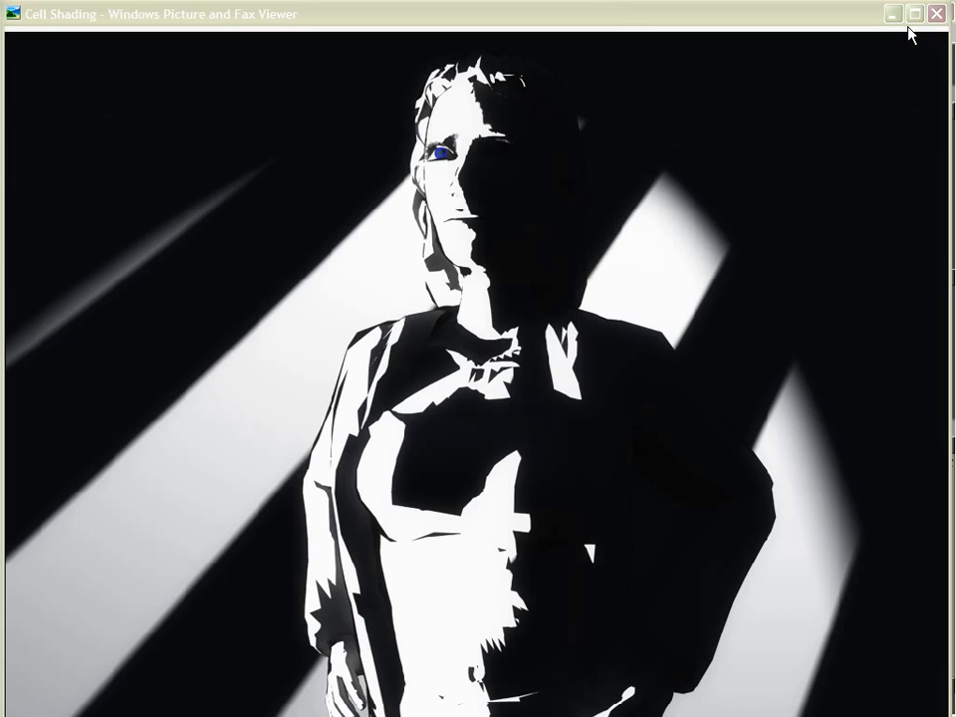
pyautogui.click(936, 13)
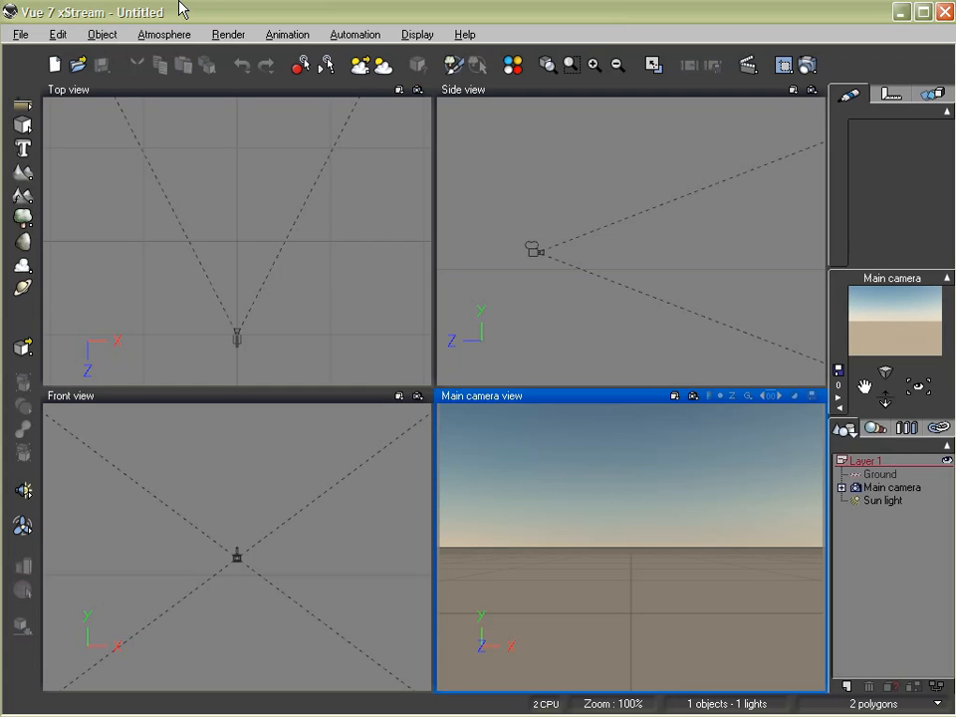
pyautogui.click(552, 202)
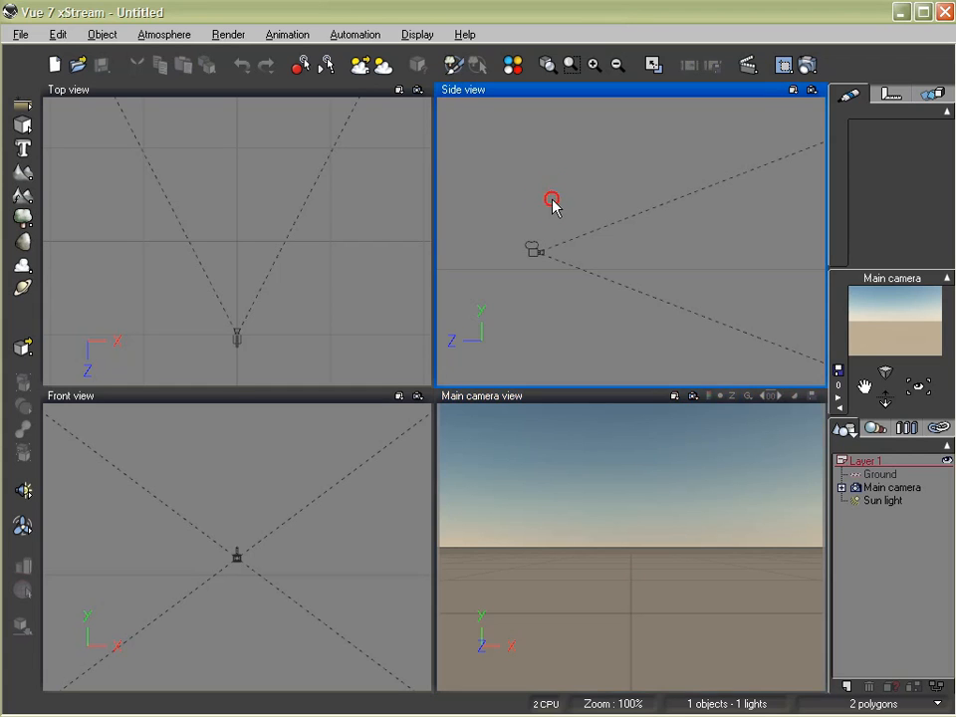
pyautogui.click(527, 518)
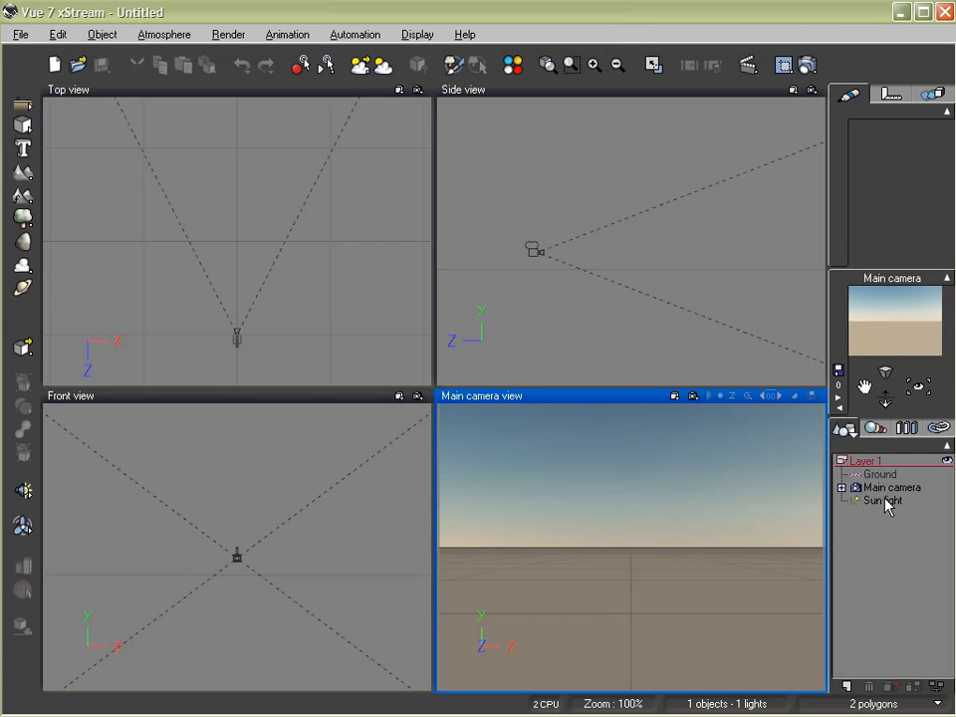
# - Change the atmosphere model to Environment mapping and check its environment map settings
pyautogui.click(387, 69)
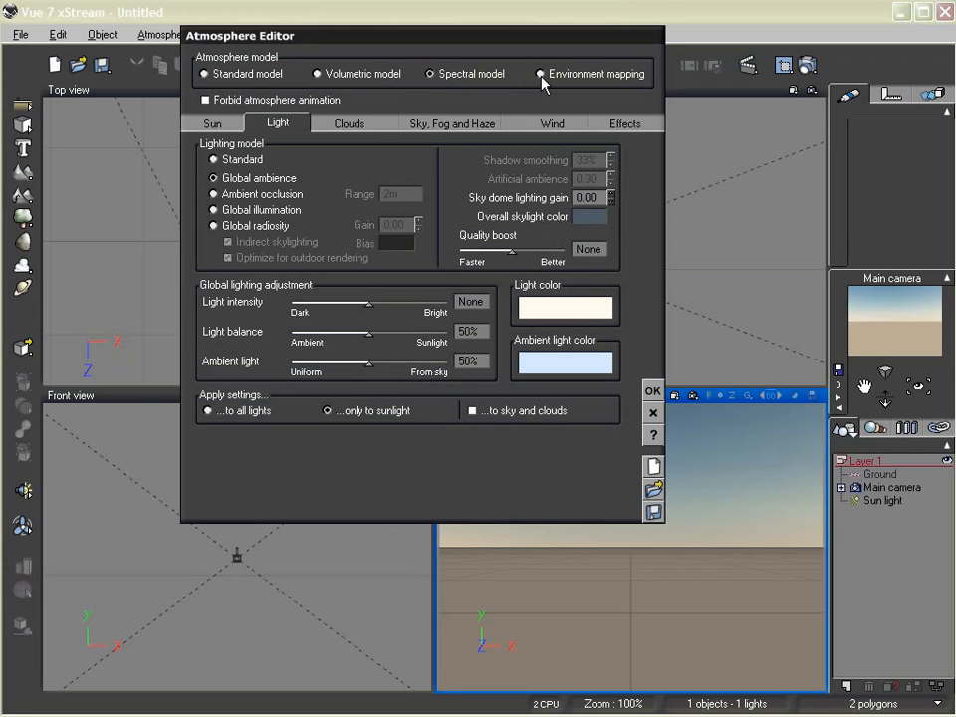
pyautogui.click(539, 74)
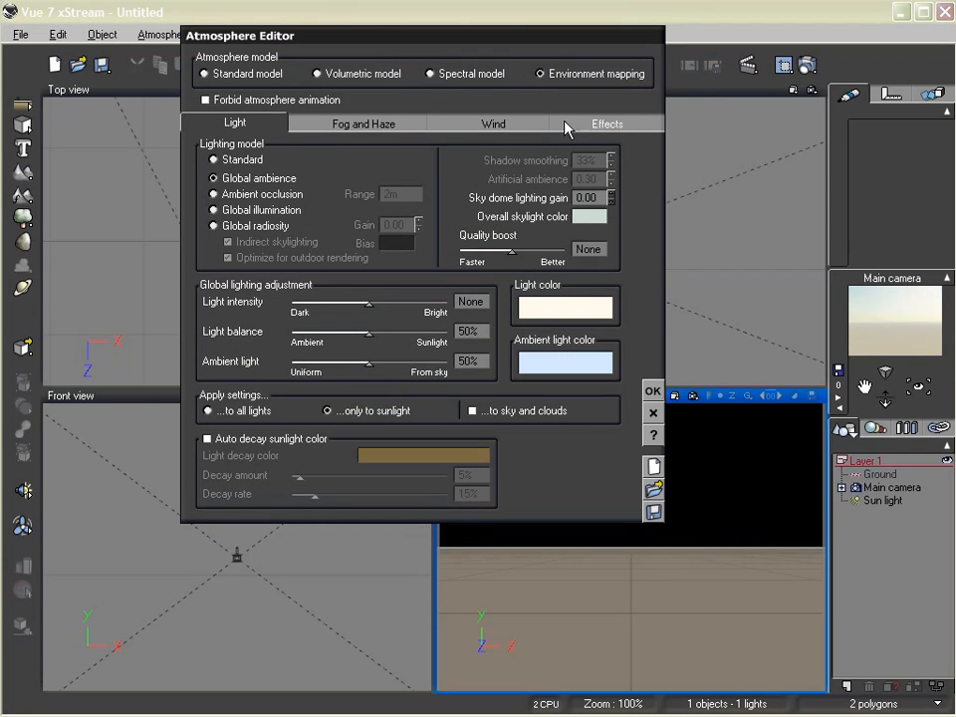
pyautogui.click(564, 124)
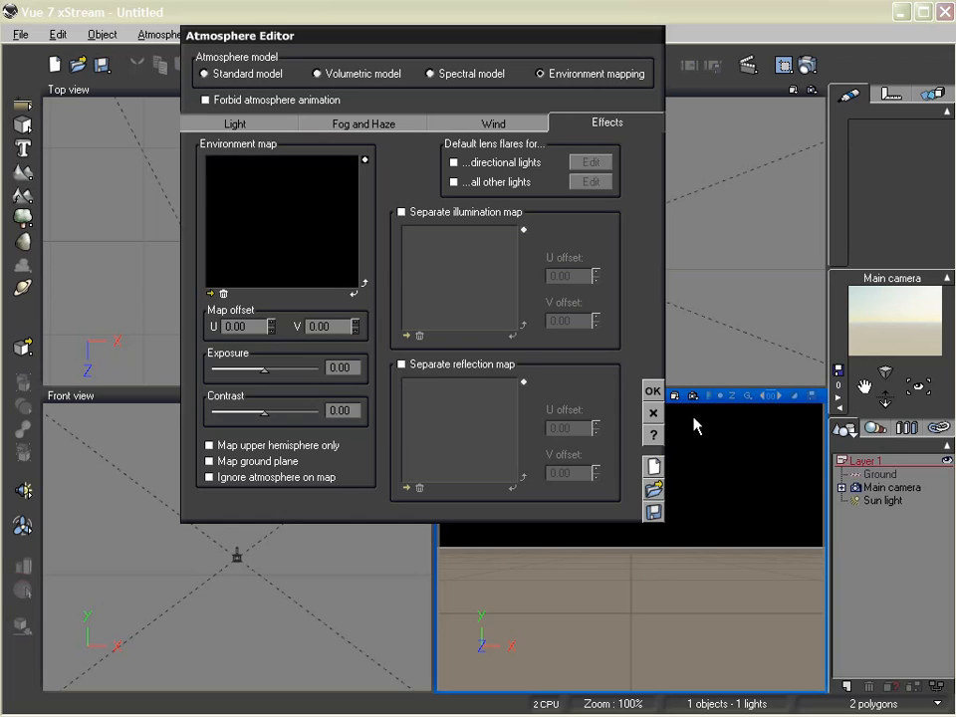
pyautogui.click(652, 391)
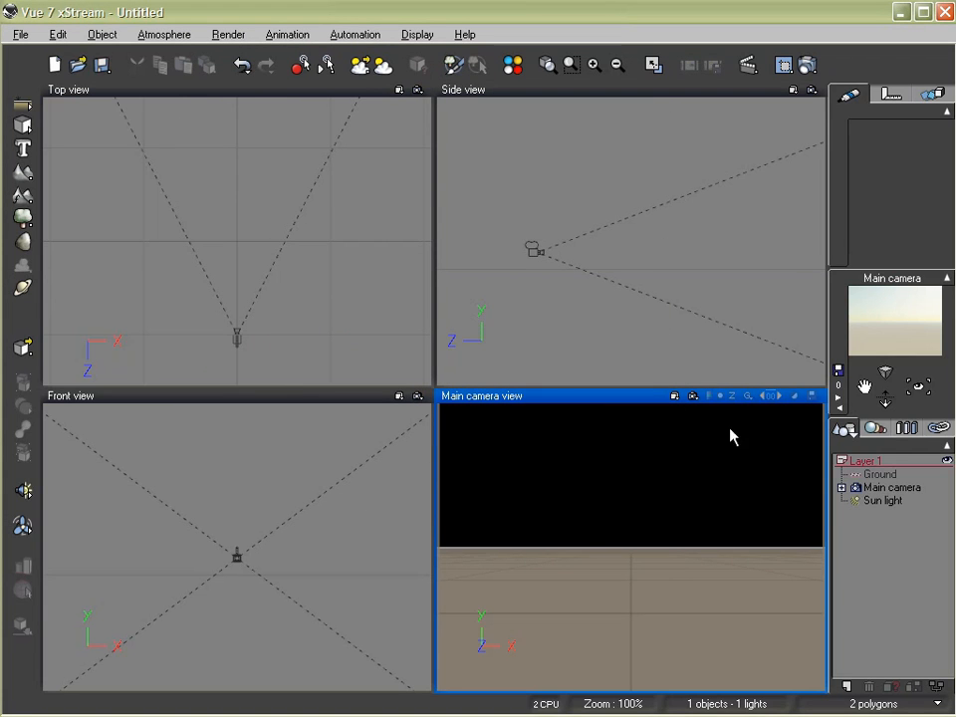
# - Move the sun light below the ground plane in the side view and set its color to black
pyautogui.click(884, 501)
pyautogui.rightClick(653, 226)
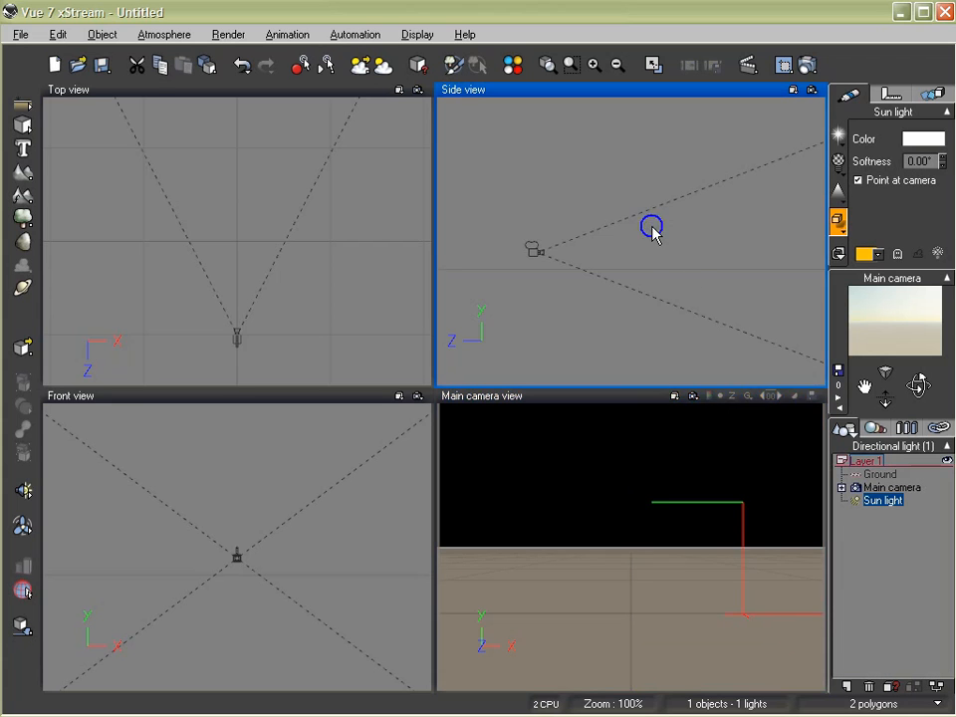
pyautogui.click(674, 250)
pyautogui.moveTo(674, 249); pyautogui.dragTo(672, 370)
pyautogui.rightClick(708, 279)
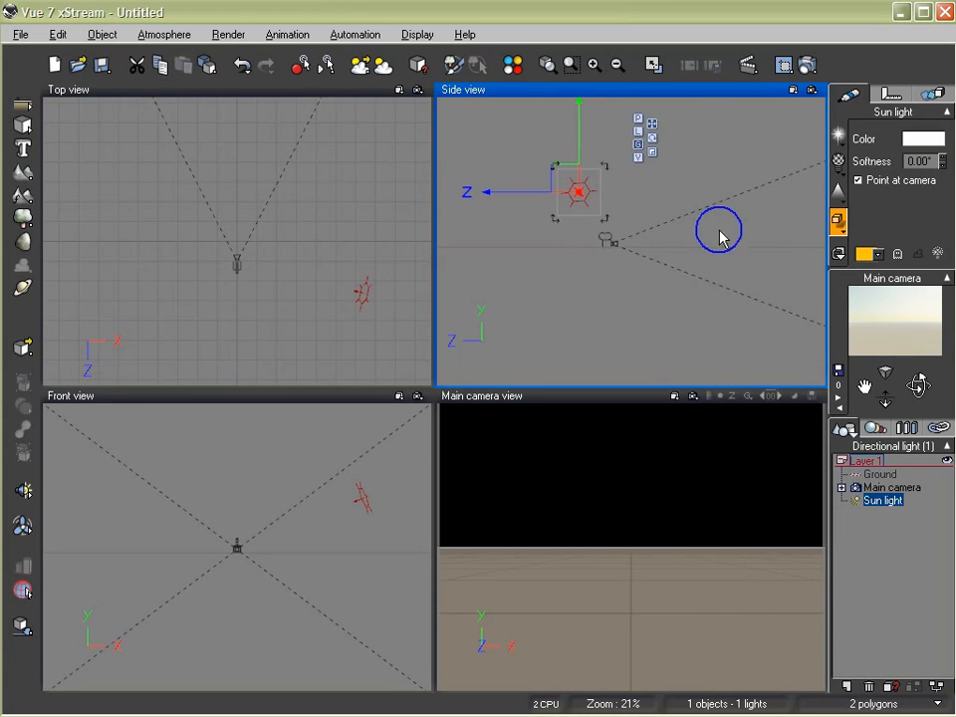
pyautogui.moveTo(654, 204); pyautogui.dragTo(695, 157, button='right')
pyautogui.moveTo(607, 128); pyautogui.dragTo(658, 310)
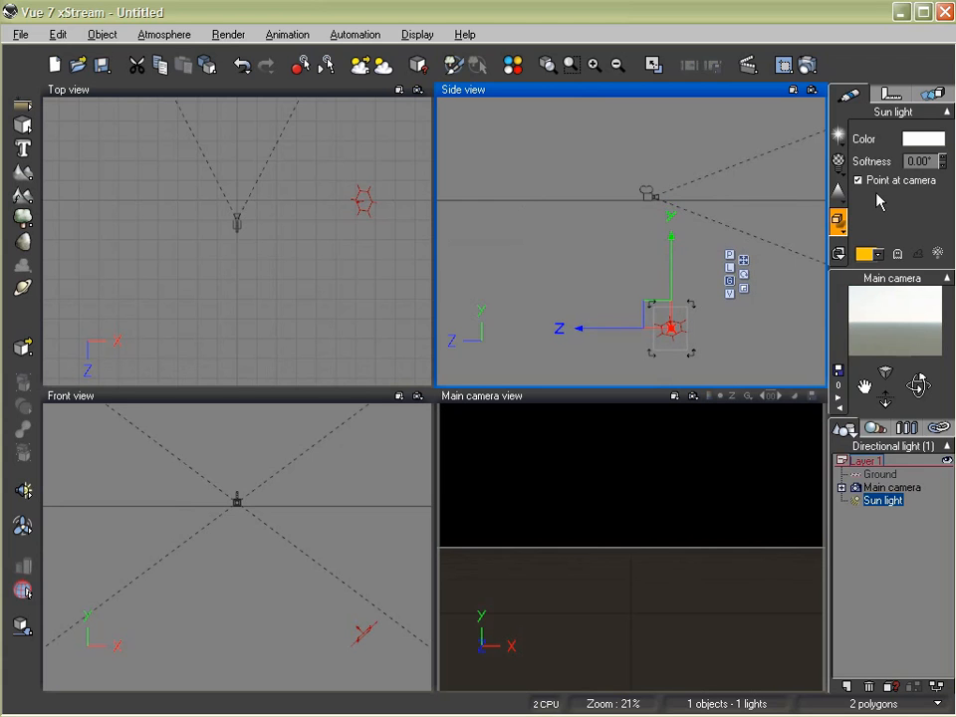
pyautogui.click(922, 139)
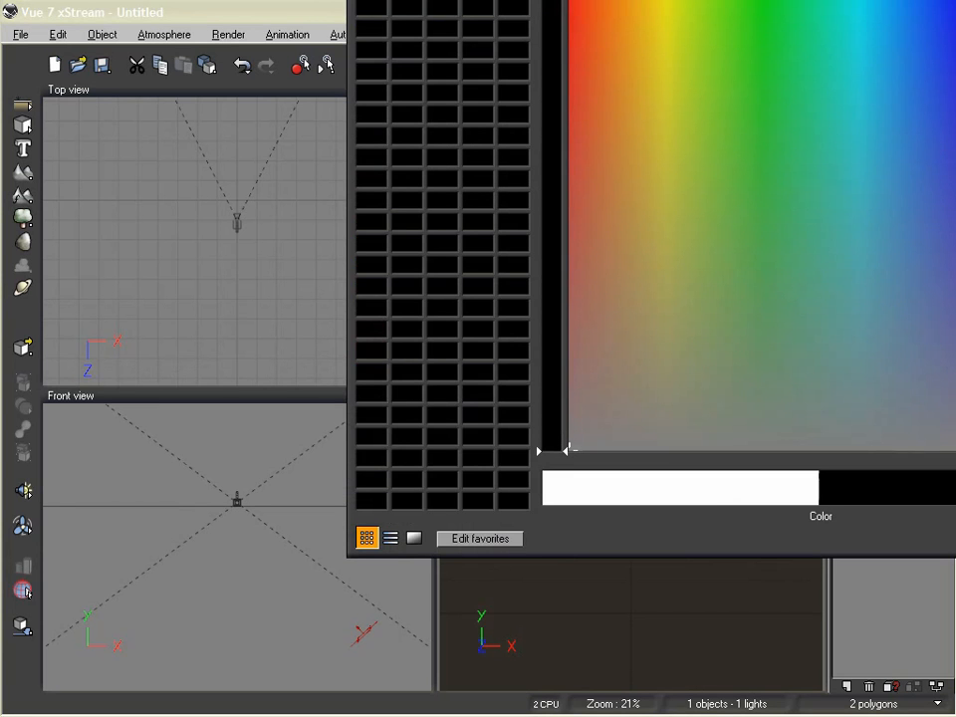
pyautogui.click(939, 477)
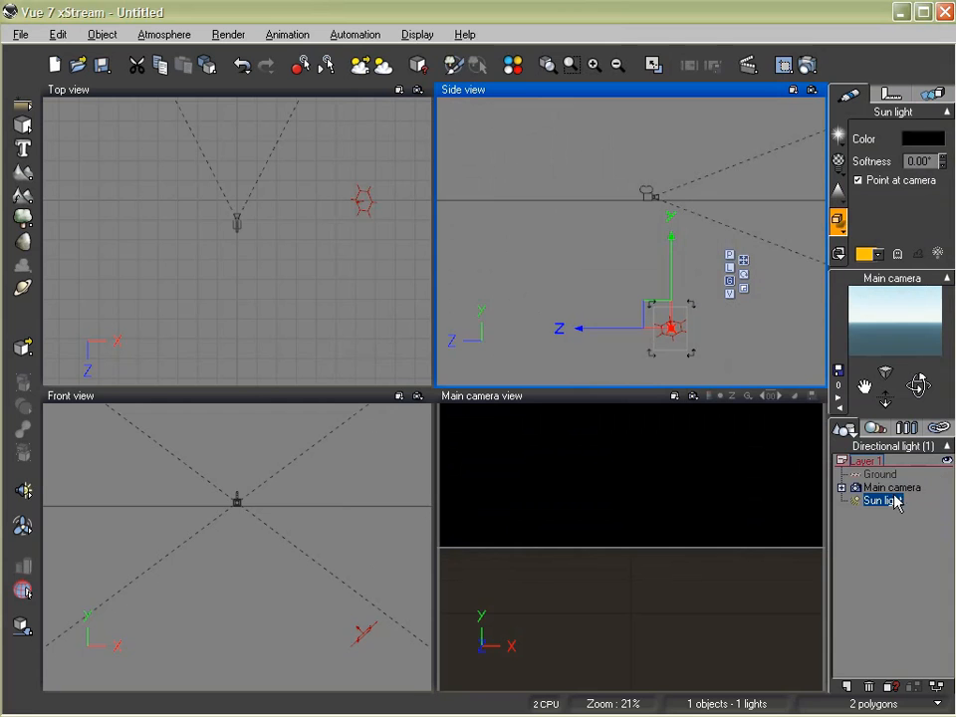
# - Hide the Ground plane from render
pyautogui.click(883, 475)
pyautogui.rightClick(886, 476)
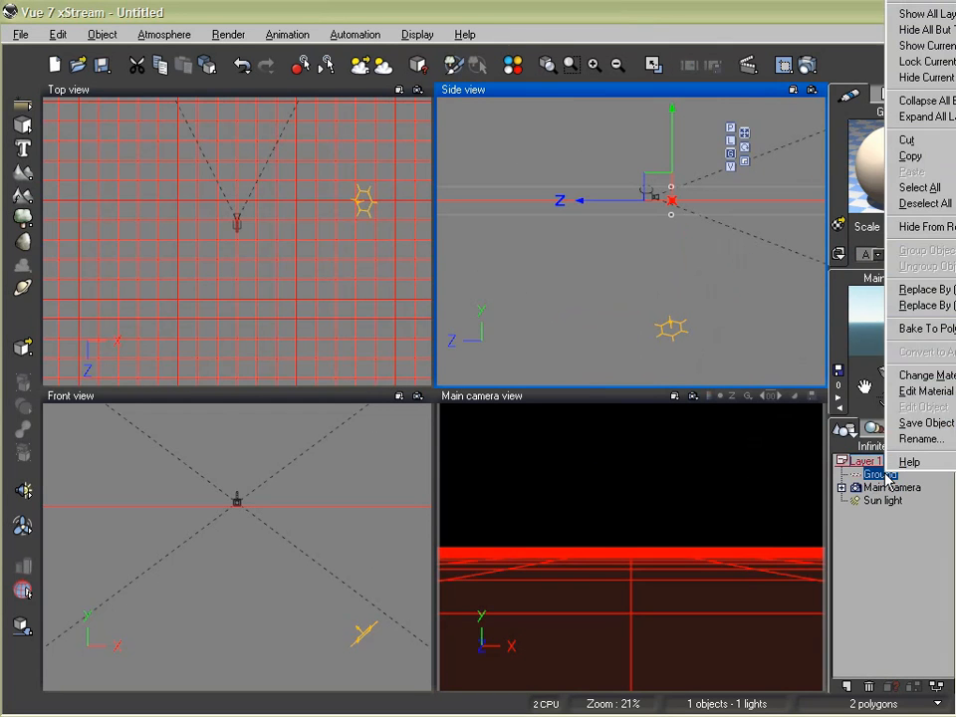
pyautogui.click(944, 227)
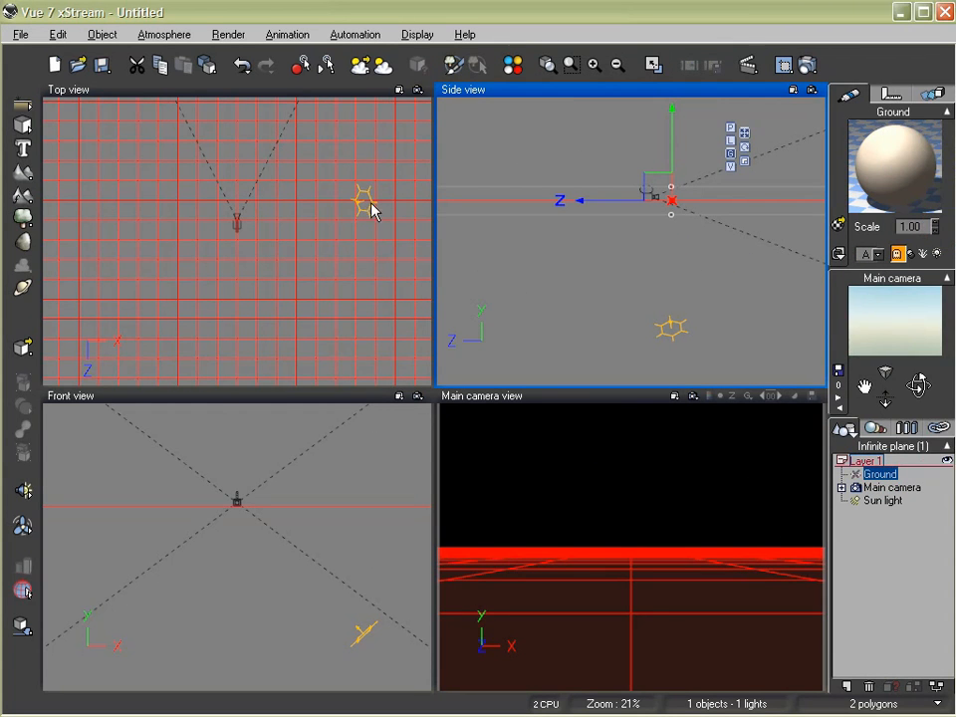
# - Set the atmosphere's fog density, haze density, haze falloff and glow intensity to 0, and render the main camera view
pyautogui.click(383, 65)
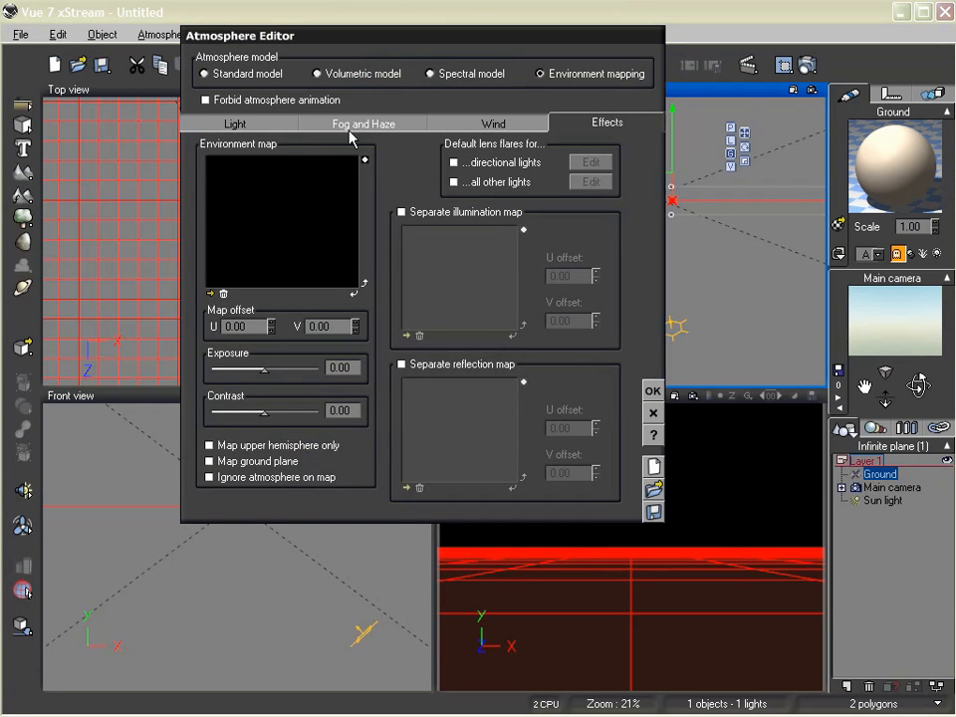
pyautogui.click(354, 124)
pyautogui.doubleClick(407, 198)
pyautogui.write('0')
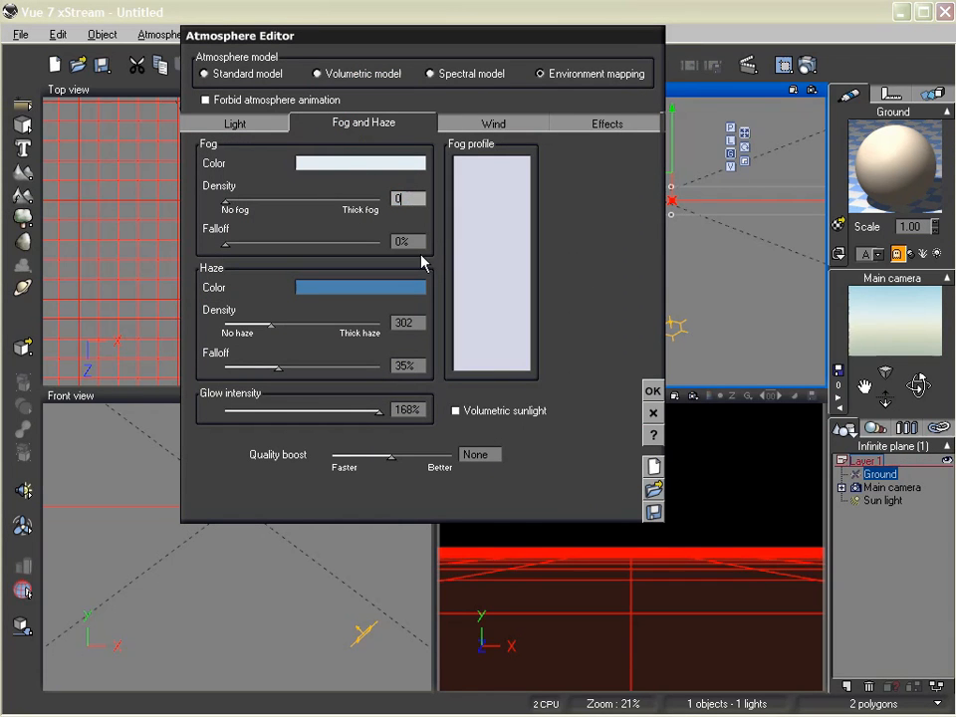
pyautogui.doubleClick(409, 323)
pyautogui.write('0')
pyautogui.press('Tab')
pyautogui.write('0')
pyautogui.doubleClick(408, 410)
pyautogui.write('0')
pyautogui.click(652, 392)
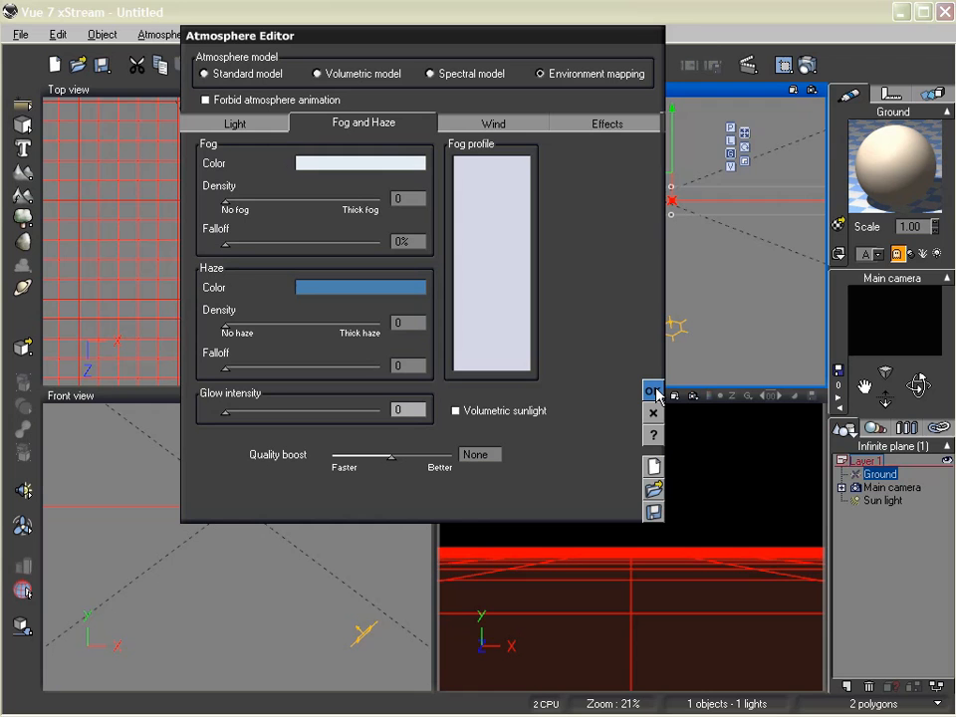
pyautogui.click(652, 392)
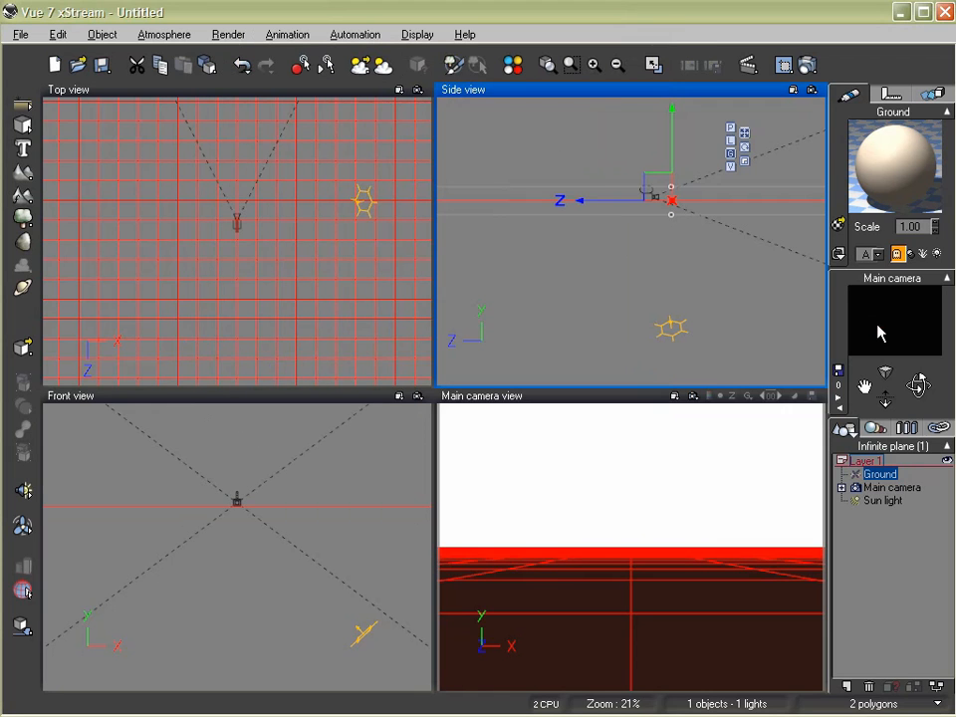
pyautogui.click(814, 63)
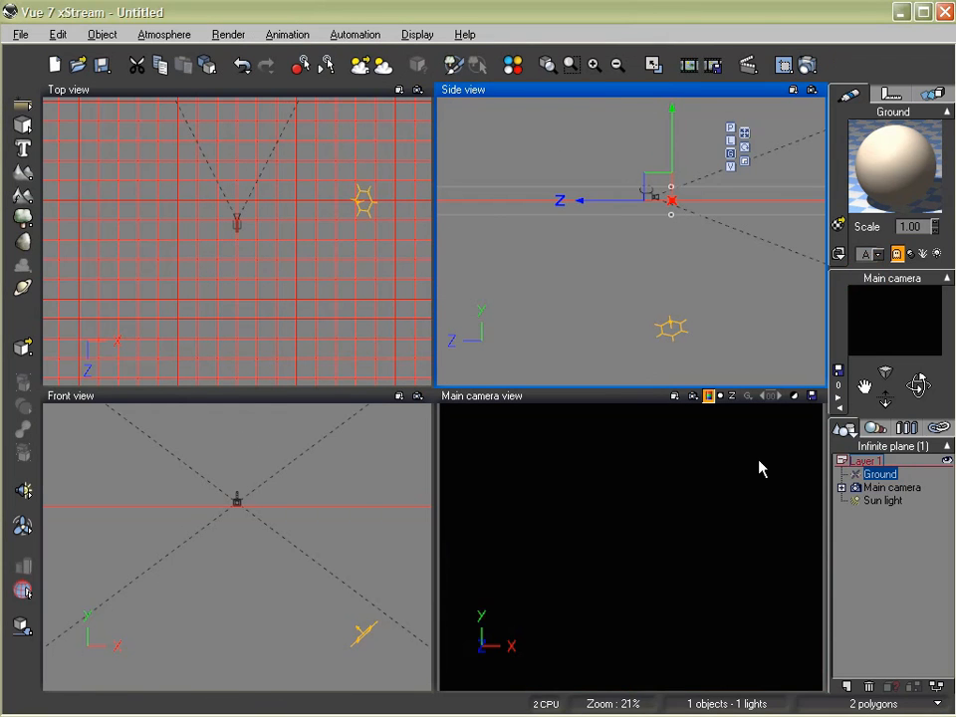
# - Add a cube and stretch it along the X axis in the top view into a long bar crossing the camera's field
pyautogui.click(319, 277)
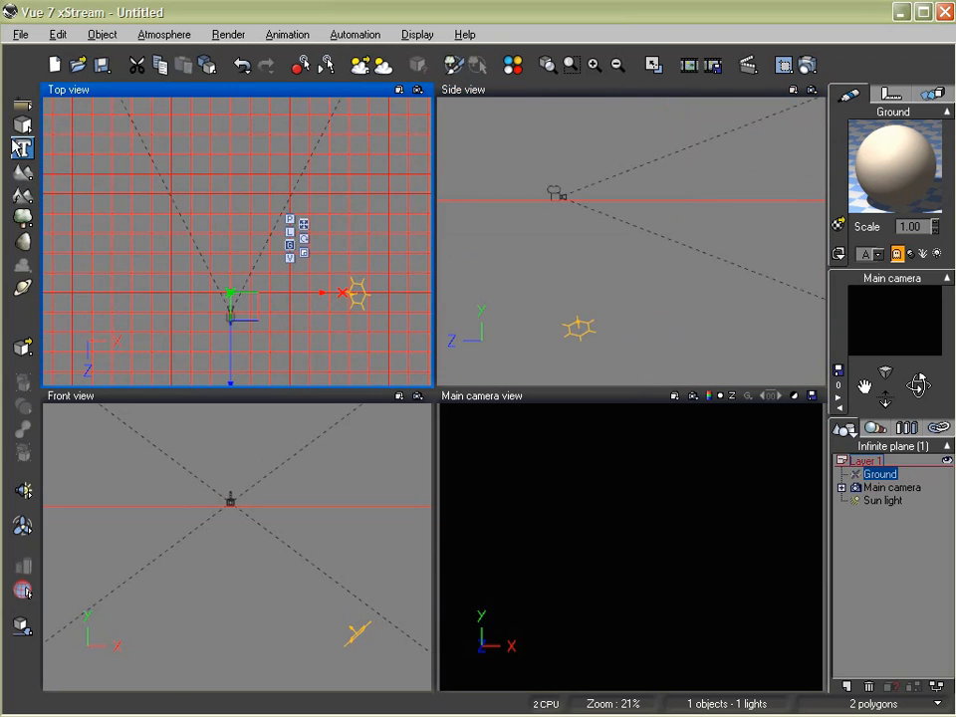
pyautogui.click(22, 124)
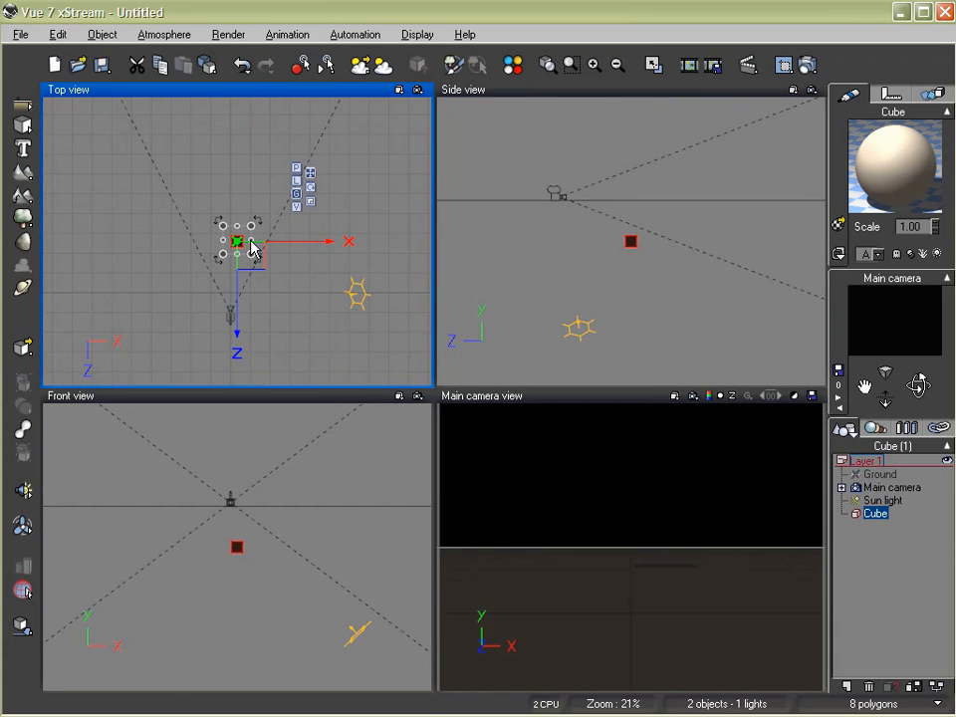
pyautogui.moveTo(251, 239); pyautogui.dragTo(450, 248)
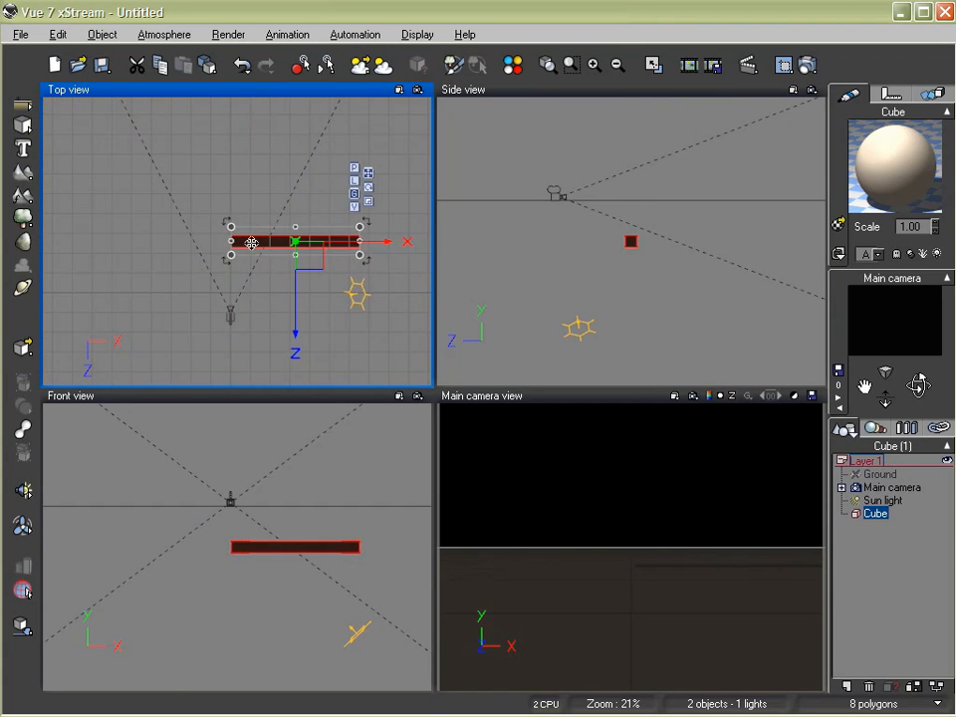
pyautogui.moveTo(233, 250); pyautogui.dragTo(61, 246)
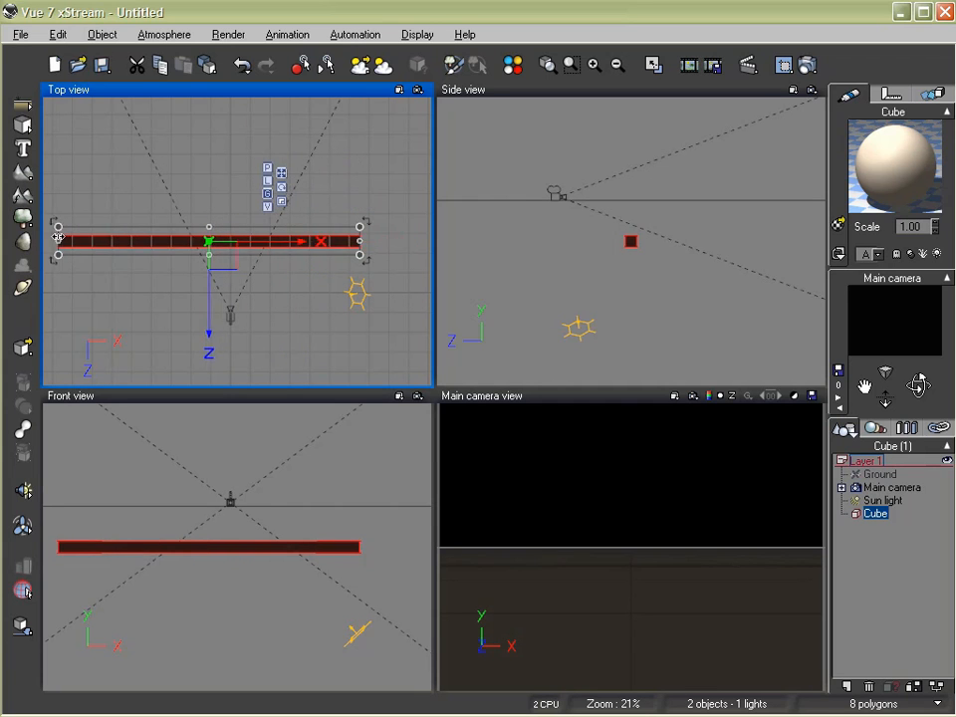
# - Stretch the cube upward in the side view into a tall wall in front of the camera
pyautogui.click(630, 241)
pyautogui.rightClick(627, 236)
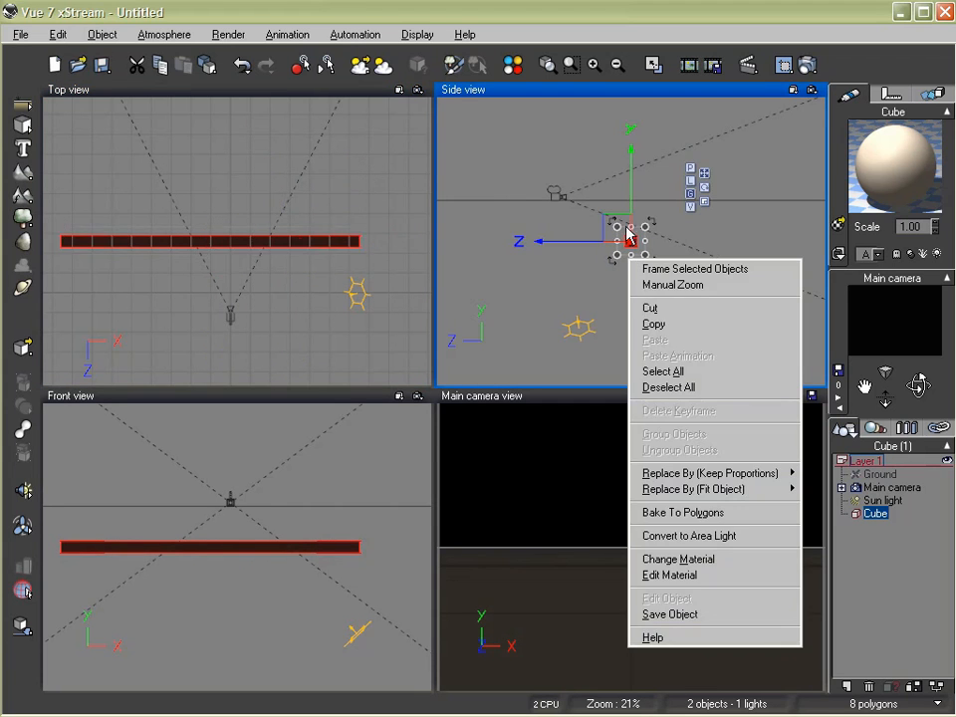
pyautogui.click(630, 223)
pyautogui.moveTo(634, 233); pyautogui.dragTo(632, 91)
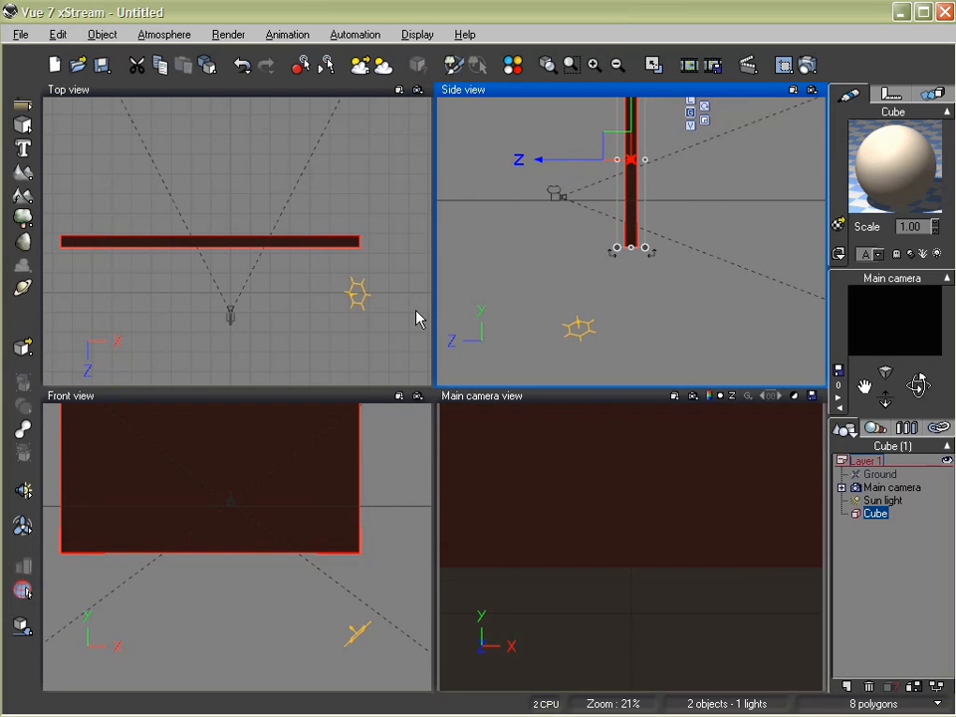
# - Apply the Flat white material from the Basic collection to the wall cube and render the main camera view
pyautogui.doubleClick(915, 160)
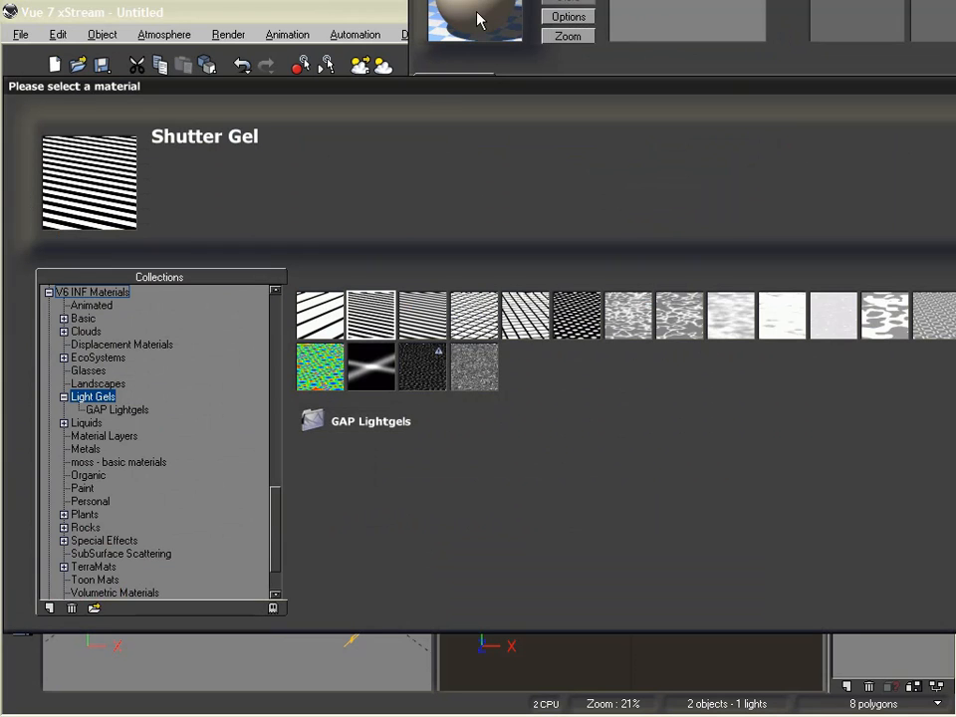
pyautogui.scroll(15, 278, 302)
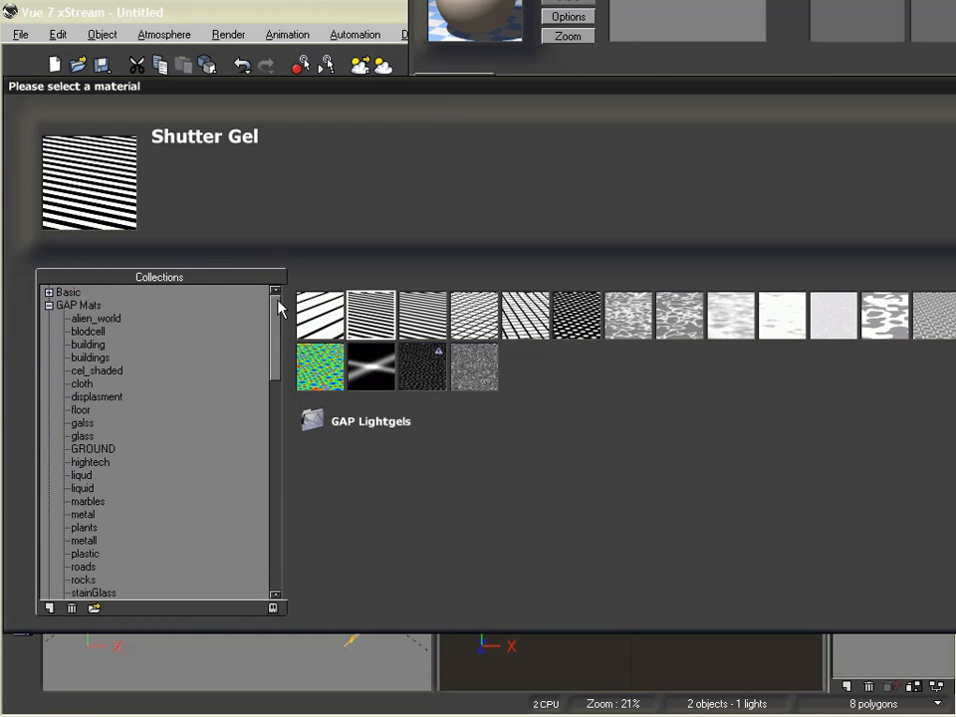
pyautogui.click(64, 293)
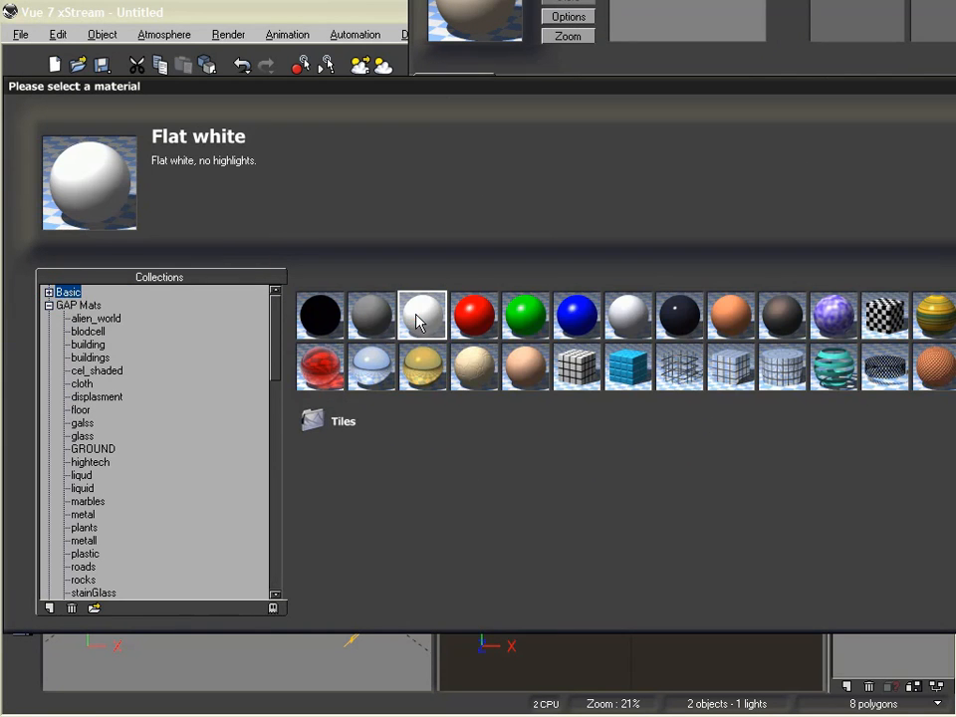
pyautogui.press('Return')
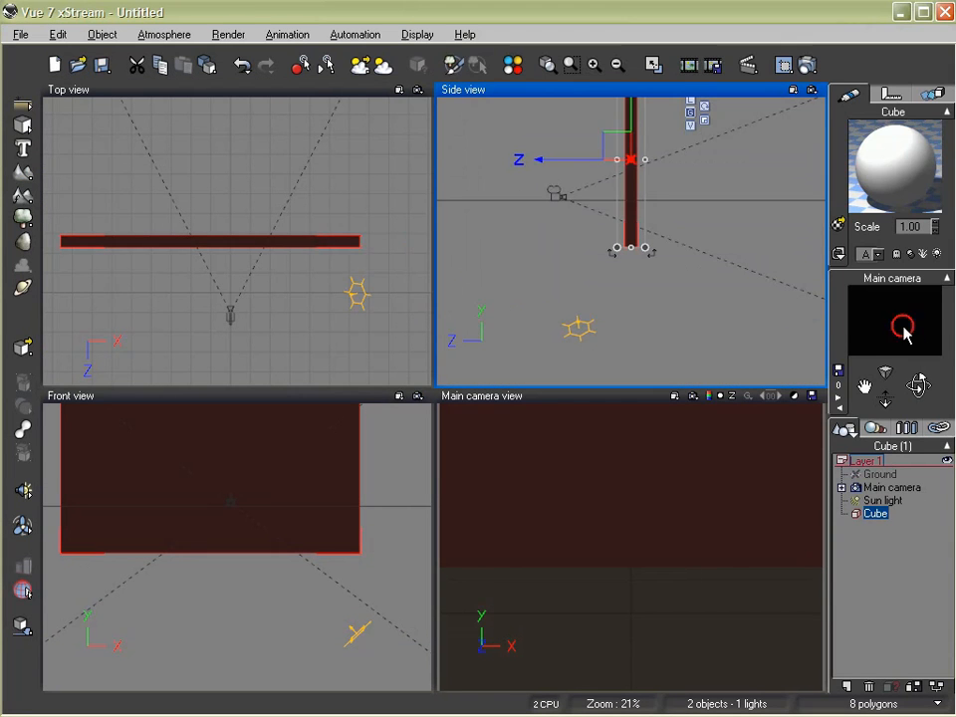
pyautogui.click(807, 64)
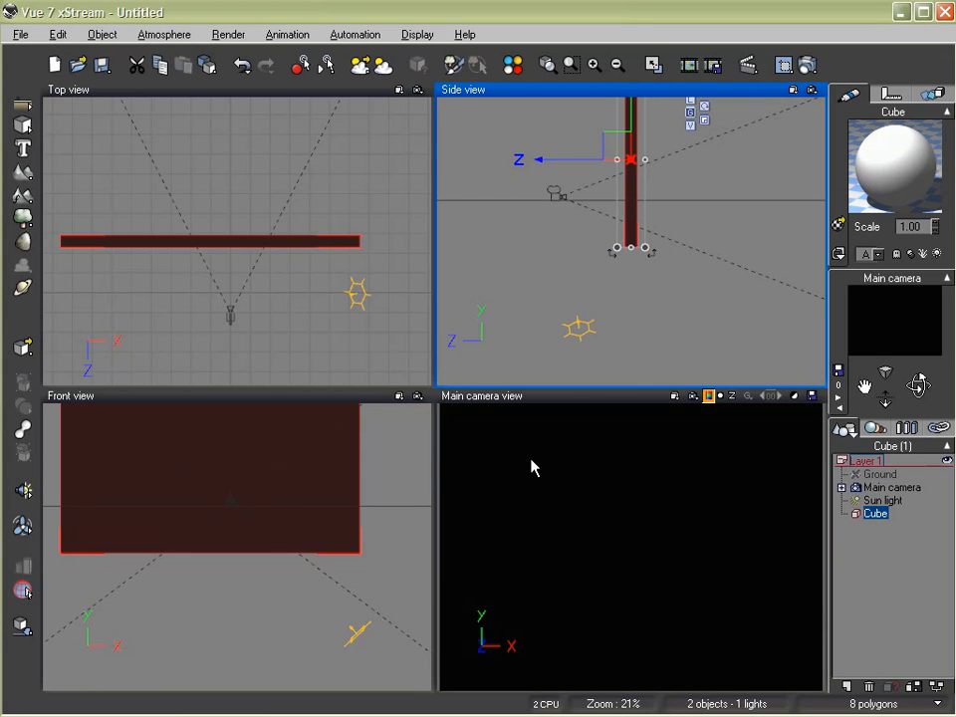
# - Move the wall cube farther away from the camera in the top view and deselect it
pyautogui.click(317, 240)
pyautogui.moveTo(231, 267); pyautogui.dragTo(250, 208)
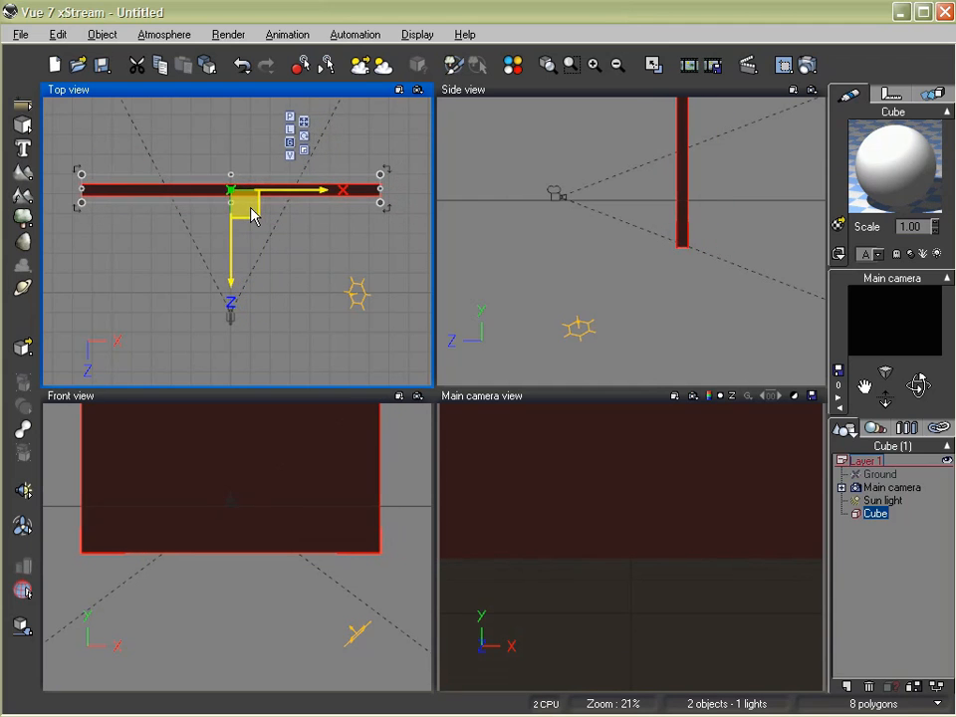
pyautogui.moveTo(148, 300); pyautogui.dragTo(153, 275, button='right')
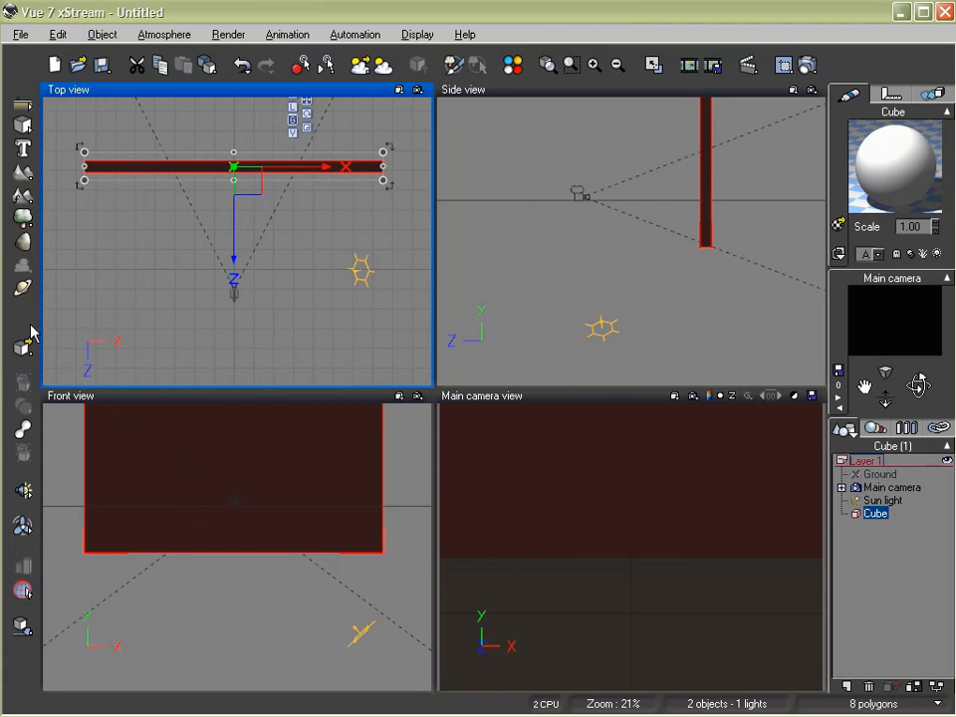
pyautogui.click(124, 302)
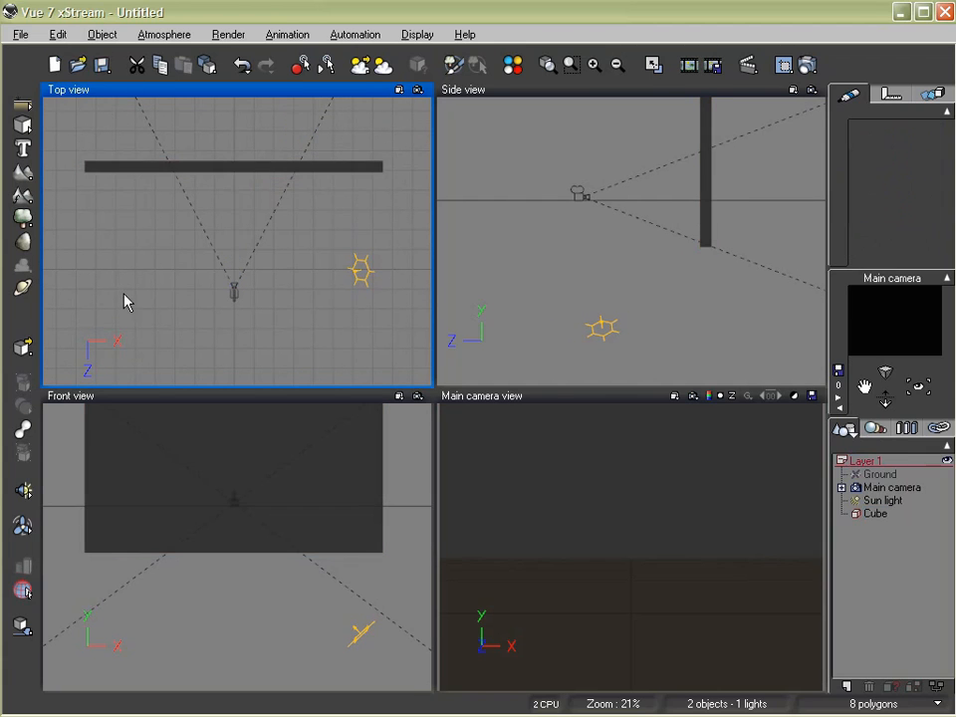
# - Load the Marlenestand figure from the Characters collection into the scene
pyautogui.click(22, 348)
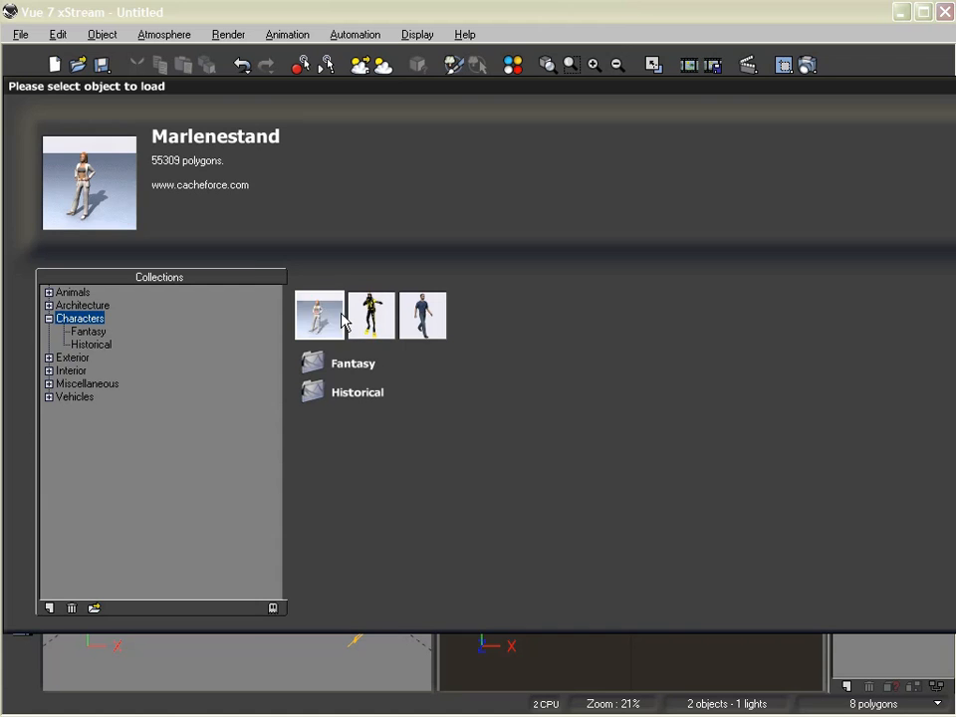
pyautogui.press('Return')
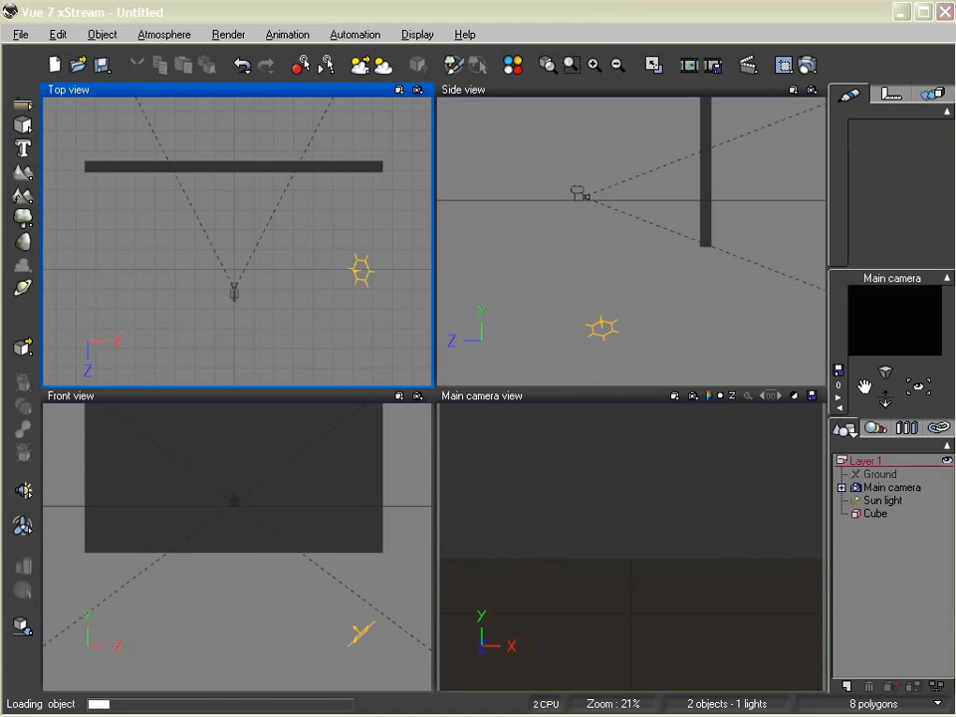
pyautogui.click(637, 293)
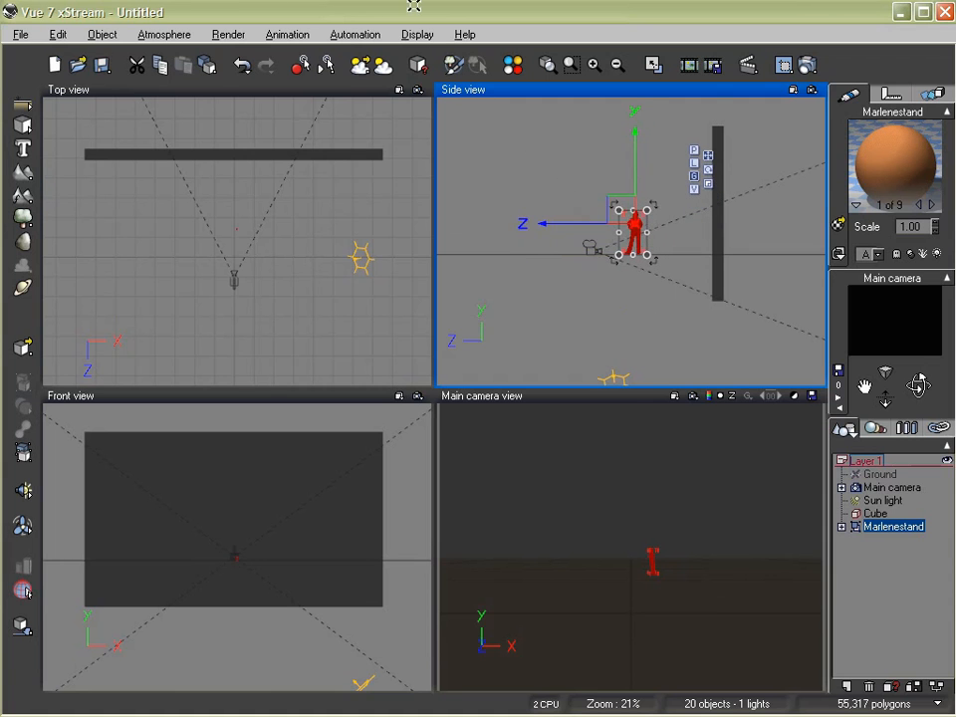
# - Enlarge the Marlenestand figure and lower it until its upper body fills the camera's view
pyautogui.moveTo(599, 187); pyautogui.dragTo(631, 247)
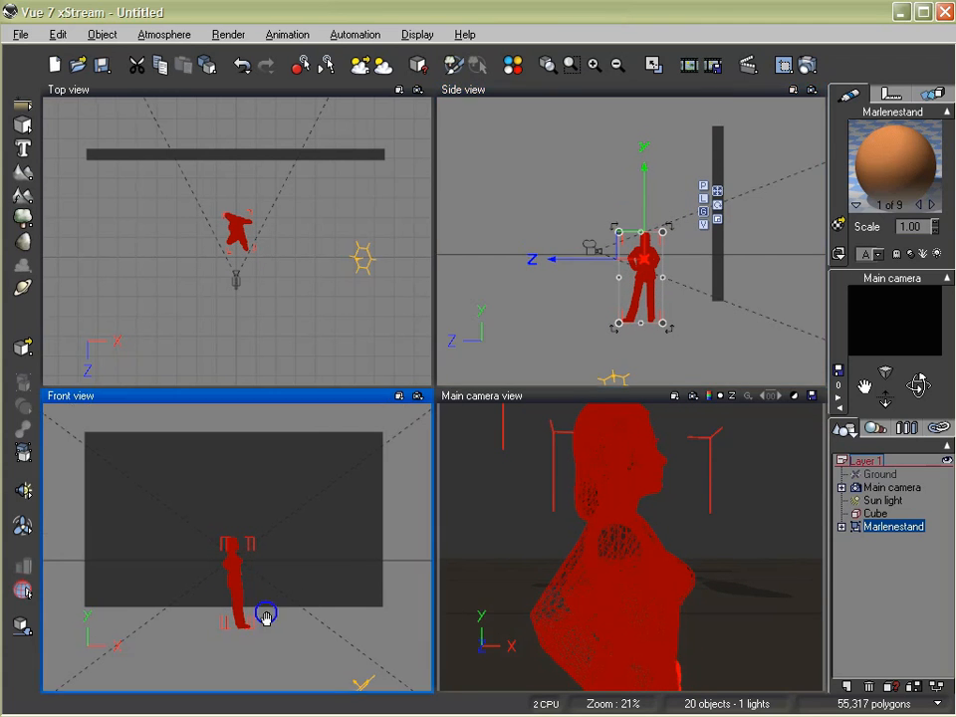
pyautogui.moveTo(260, 634); pyautogui.dragTo(264, 609, button='right')
pyautogui.moveTo(266, 598); pyautogui.dragTo(261, 625)
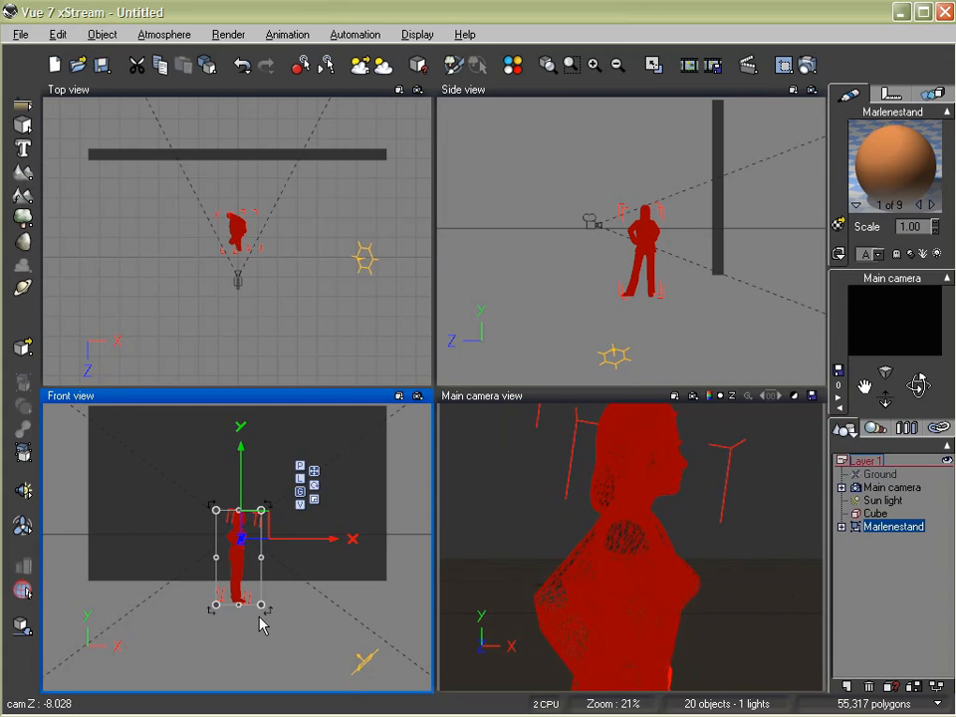
# - Rotate the figure to face the camera, move it back toward the wall and shift it slightly along the X axis
pyautogui.click(278, 265)
pyautogui.moveTo(278, 265); pyautogui.dragTo(179, 260)
pyautogui.moveTo(648, 248); pyautogui.dragTo(672, 239)
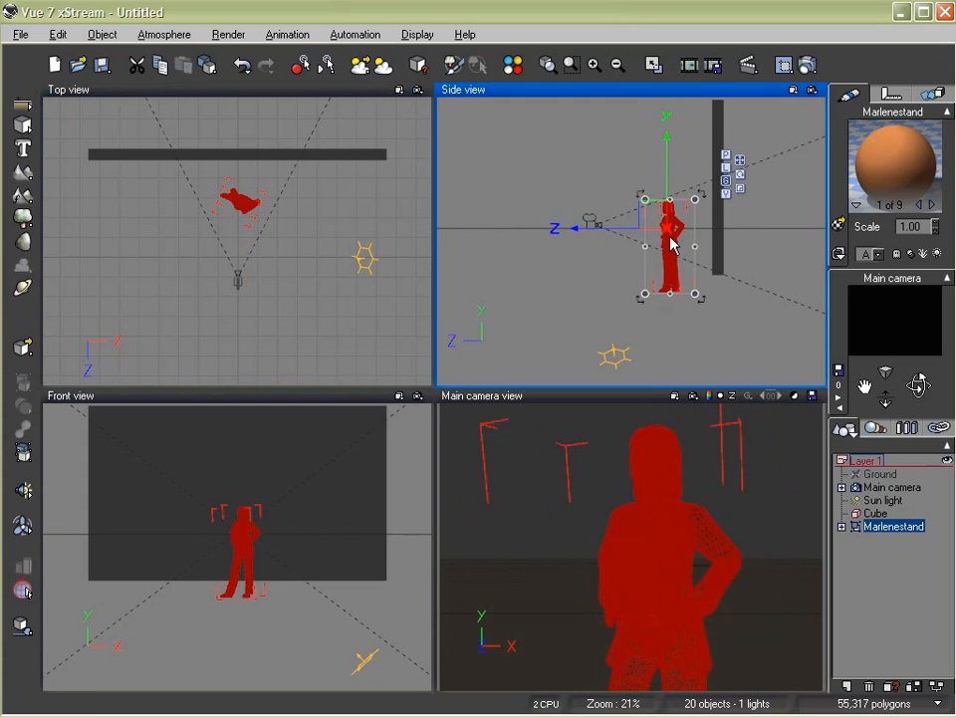
pyautogui.click(289, 211)
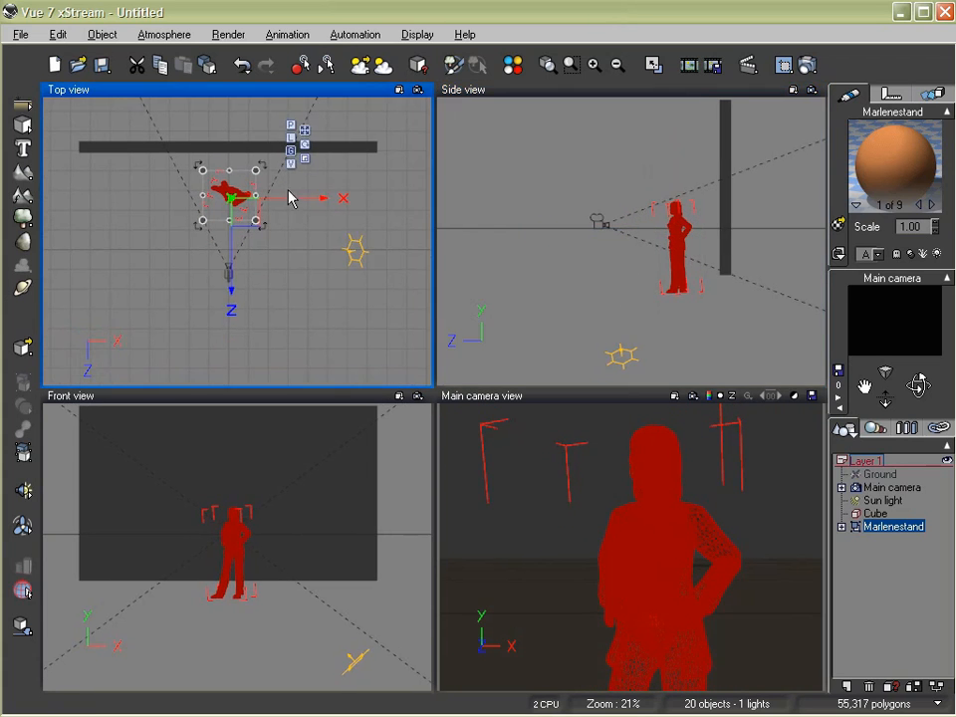
pyautogui.moveTo(289, 197)
pyautogui.mouseDown()
pyautogui.moveTo(310, 207)
pyautogui.moveTo(279, 197)
pyautogui.moveTo(300, 206)
pyautogui.mouseUp()
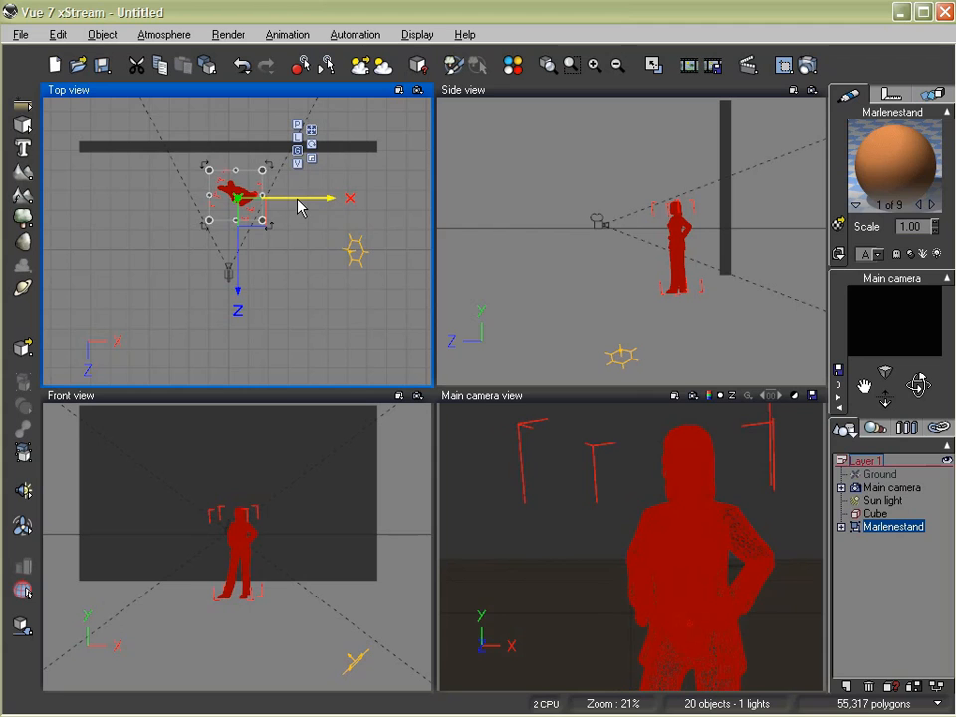
# - Assign a single material to all parts of the figure and replace it with Cel Shaded Skin from the cel_shaded collection
pyautogui.rightClick(896, 156)
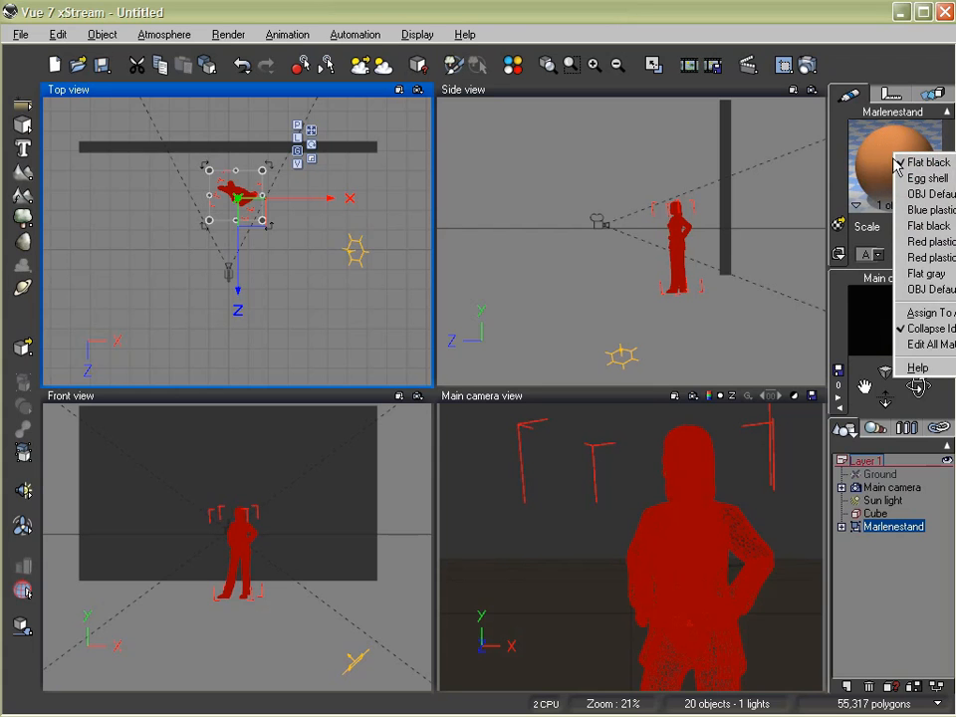
pyautogui.click(931, 315)
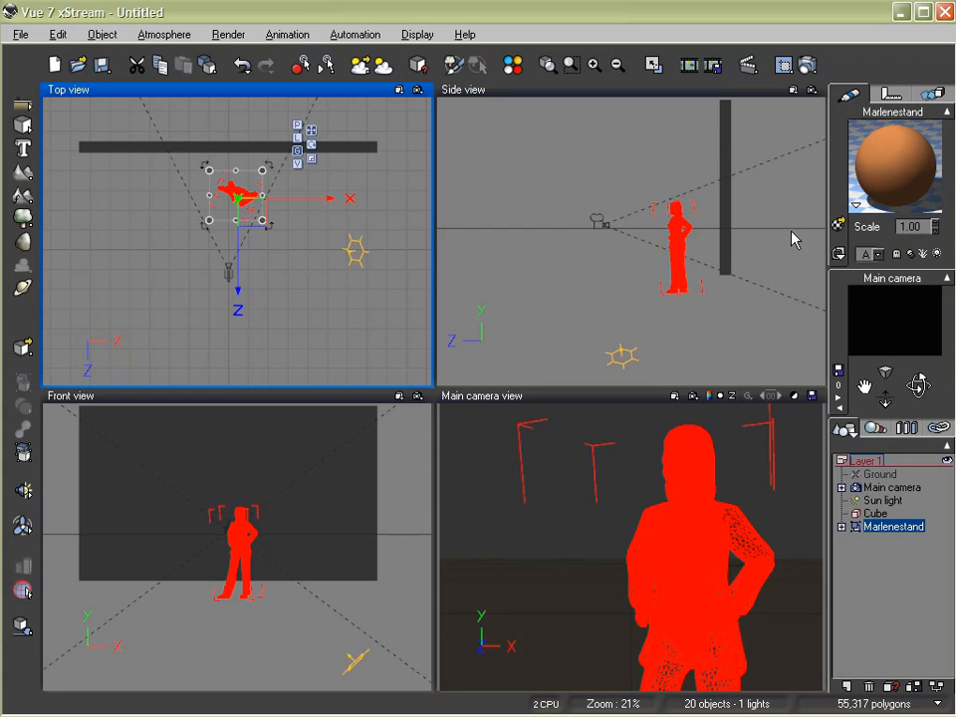
pyautogui.doubleClick(897, 167)
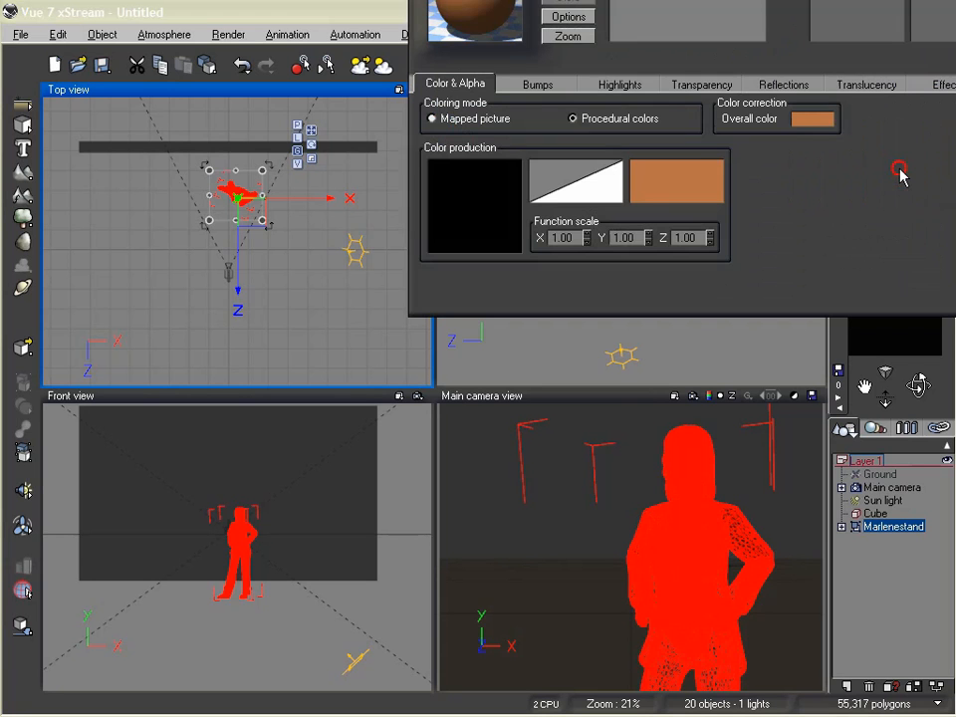
pyautogui.click(569, 1)
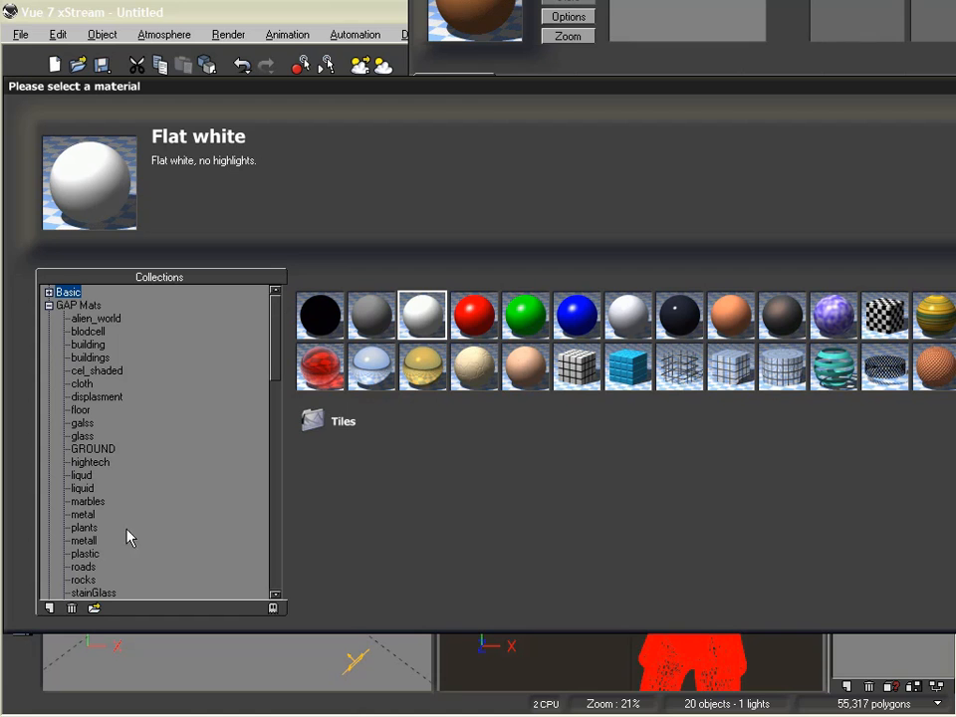
pyautogui.click(95, 370)
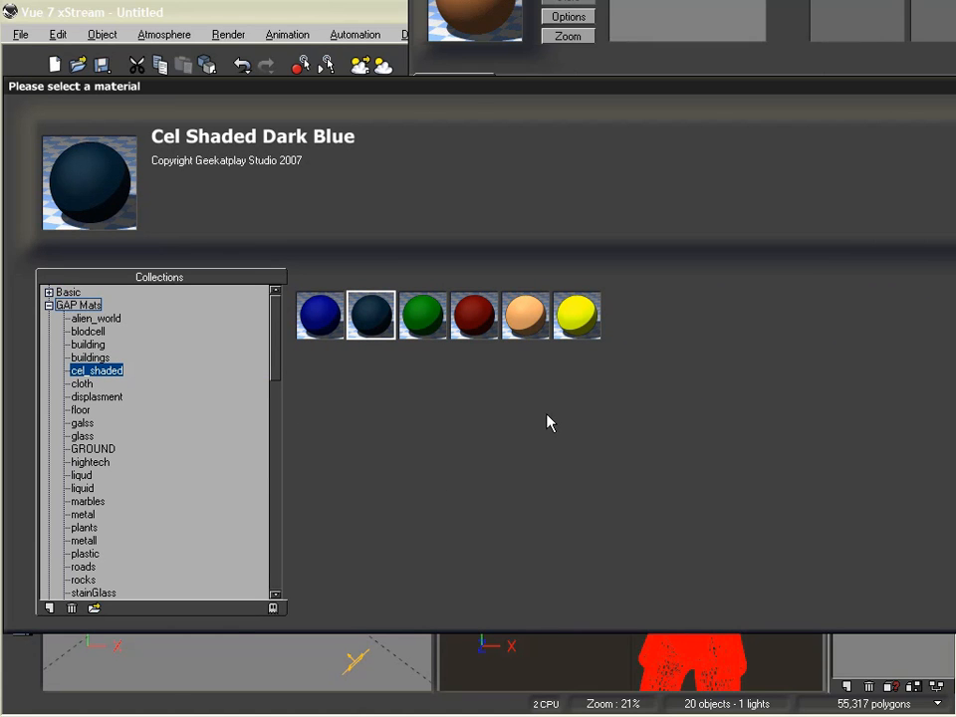
pyautogui.click(538, 317)
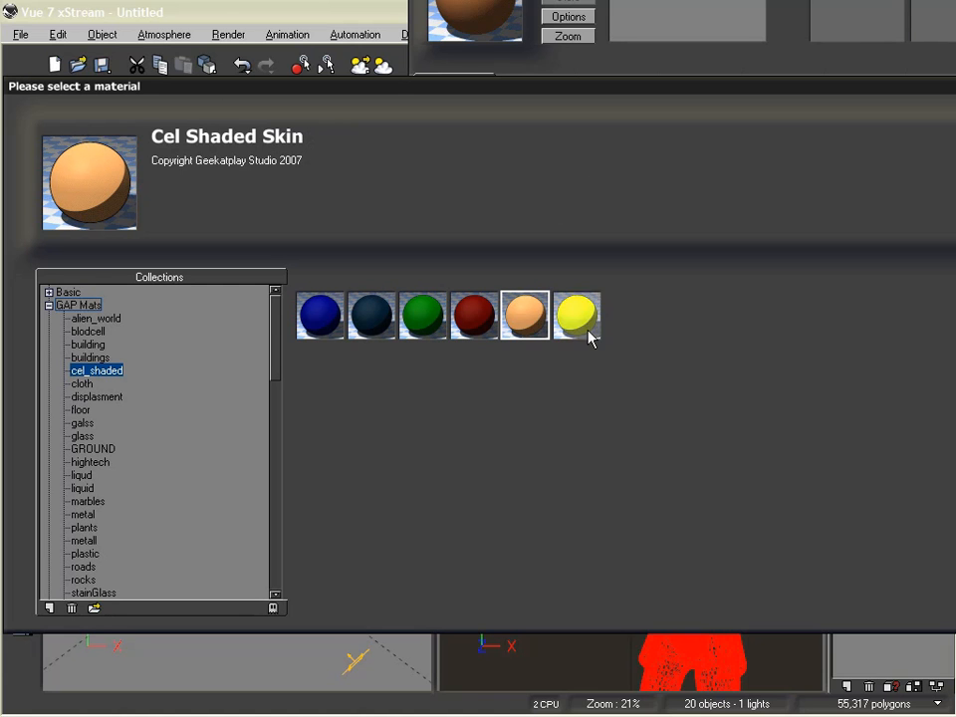
pyautogui.click(953, 606)
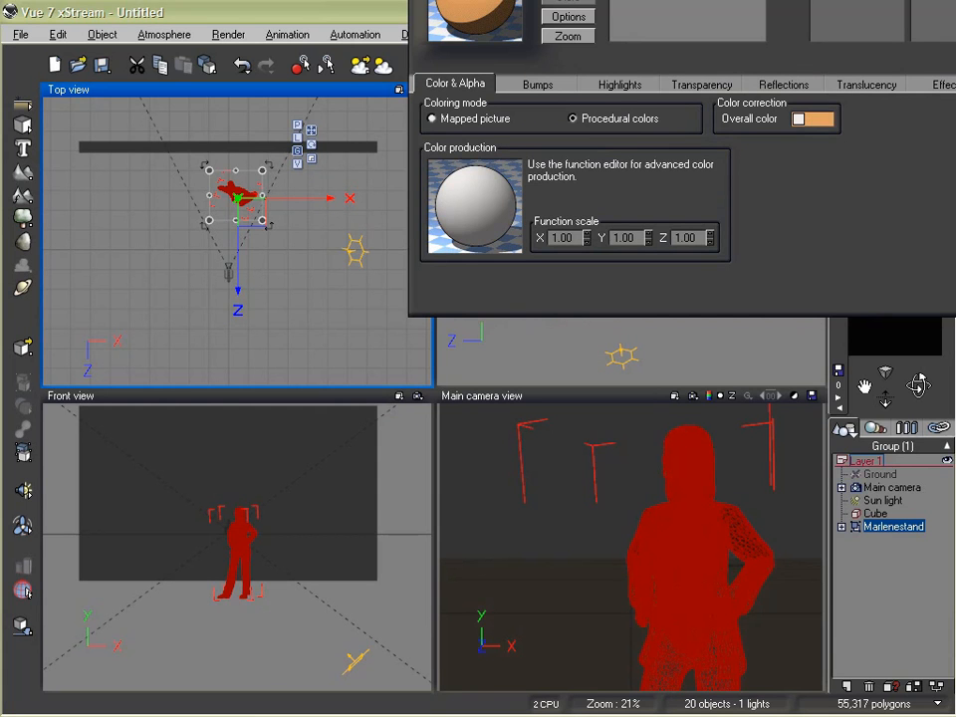
# - Reset the overall color of the Cel Shaded Skin material and accept the edited material
pyautogui.moveTo(718, 0); pyautogui.dragTo(553, 97)
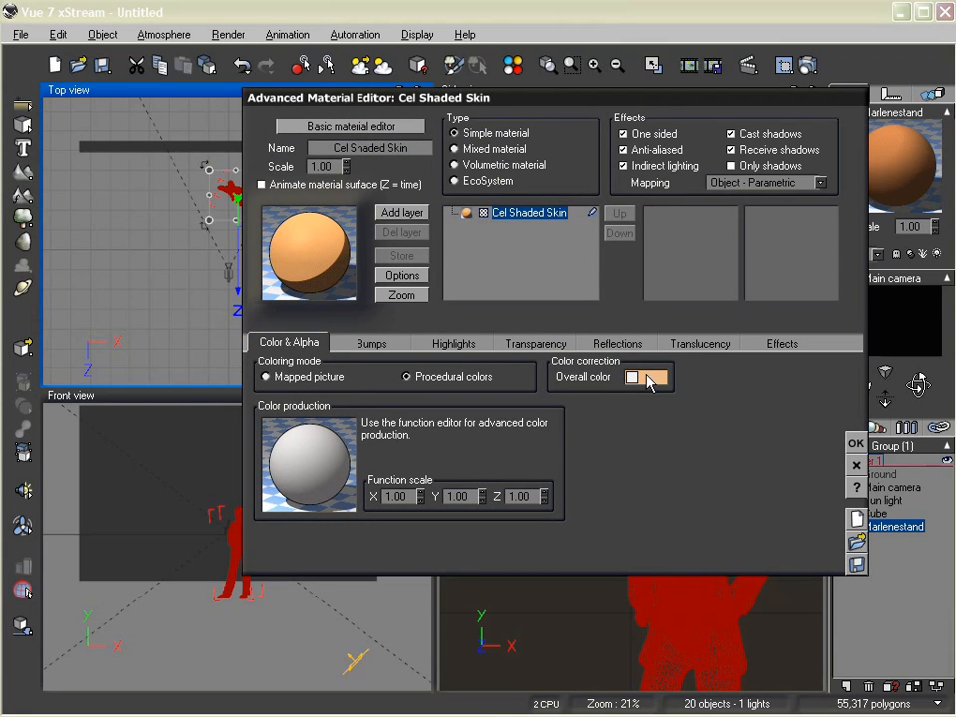
pyautogui.rightClick(661, 382)
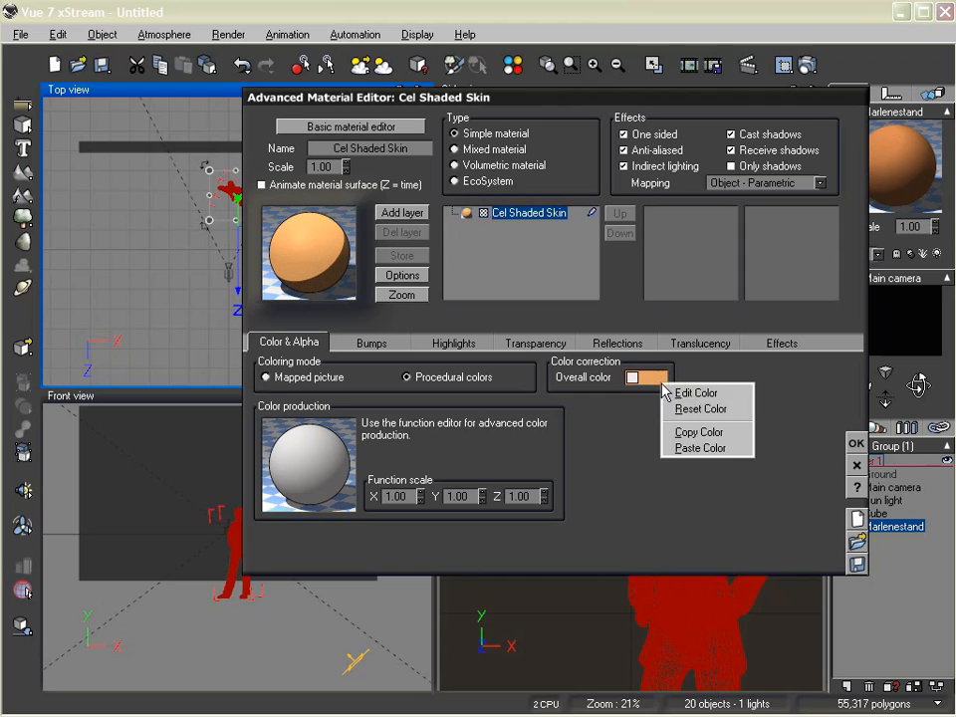
pyautogui.click(709, 410)
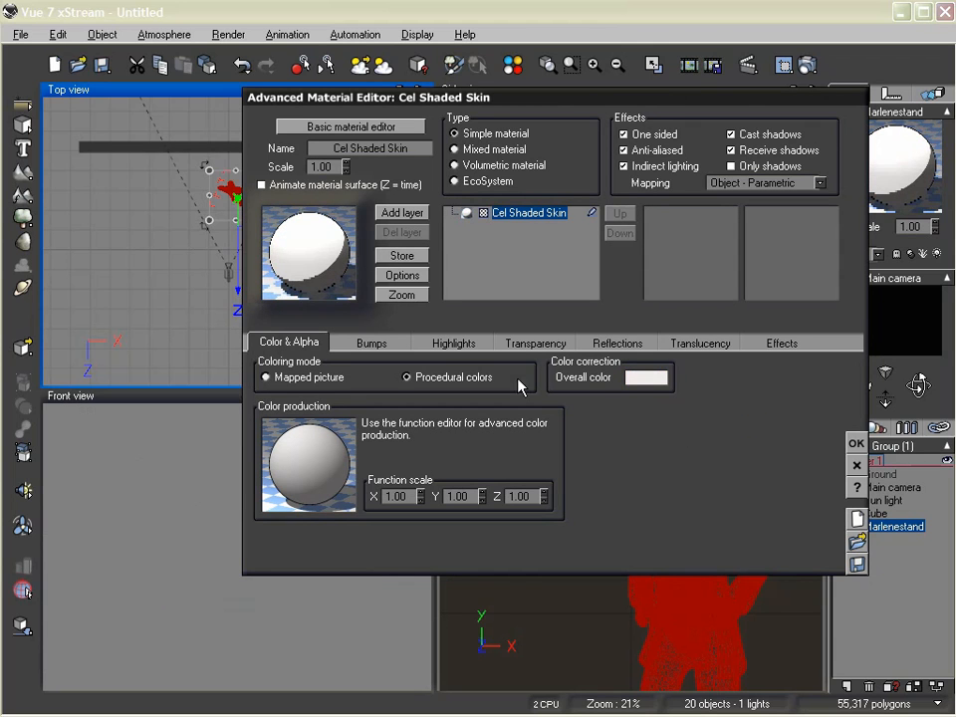
pyautogui.click(855, 444)
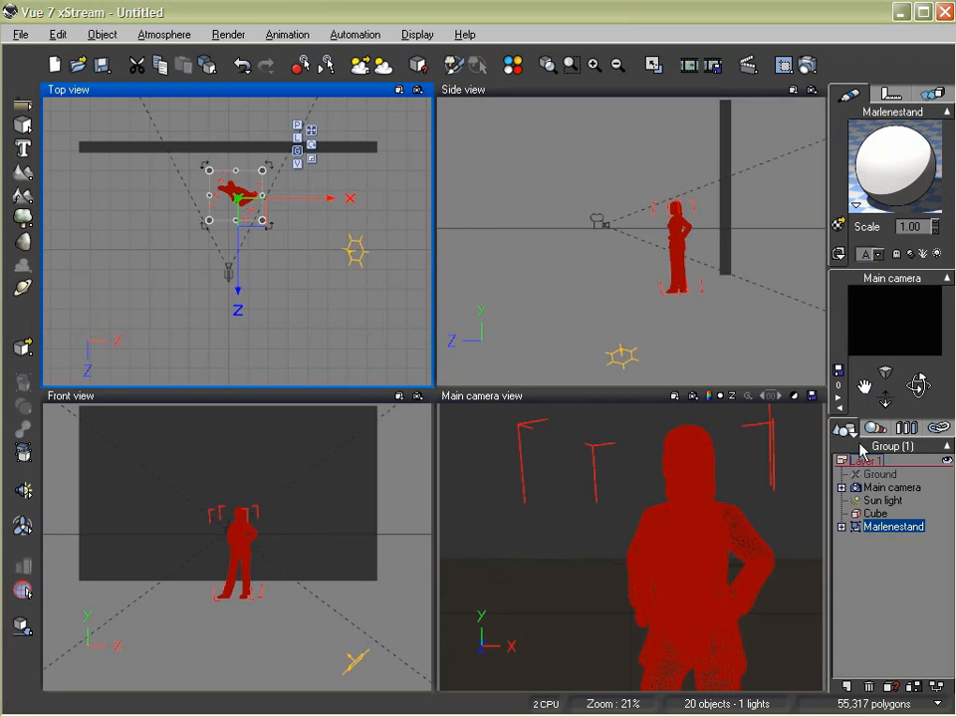
# - Expand the Marlenestand group and apply the Cel Shaded Blue material to its Eyeballs part
pyautogui.click(841, 527)
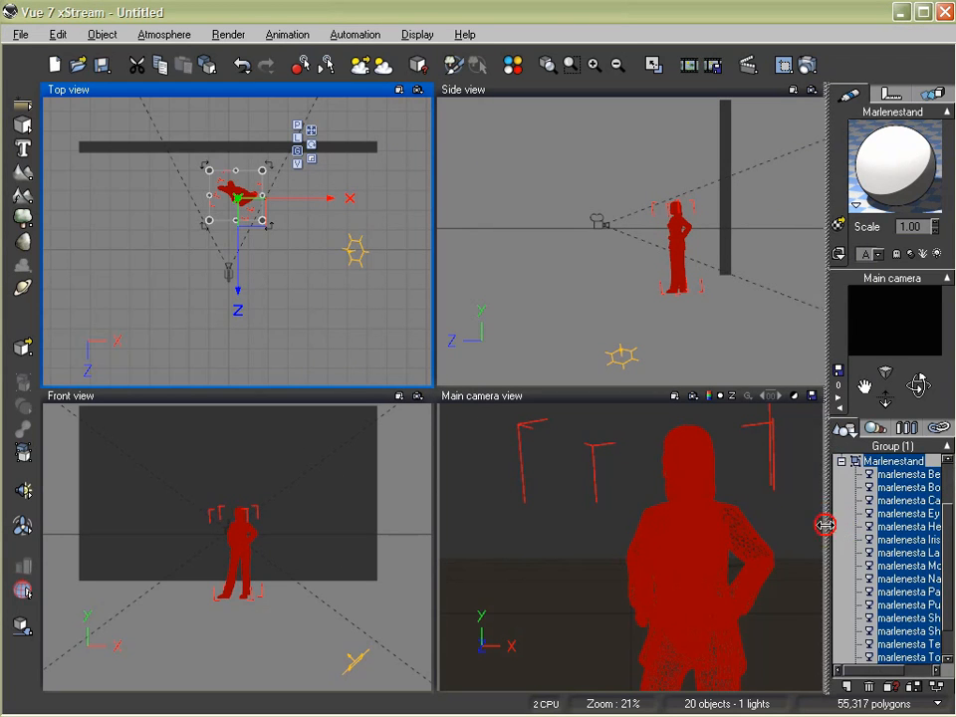
pyautogui.moveTo(830, 521); pyautogui.dragTo(797, 521)
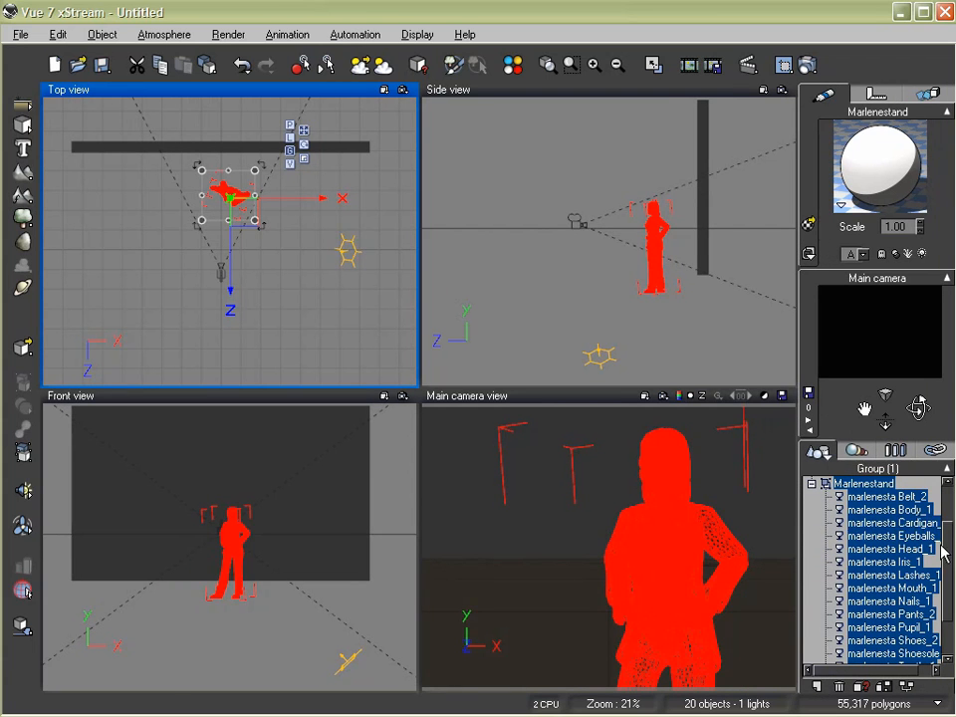
pyautogui.click(901, 510)
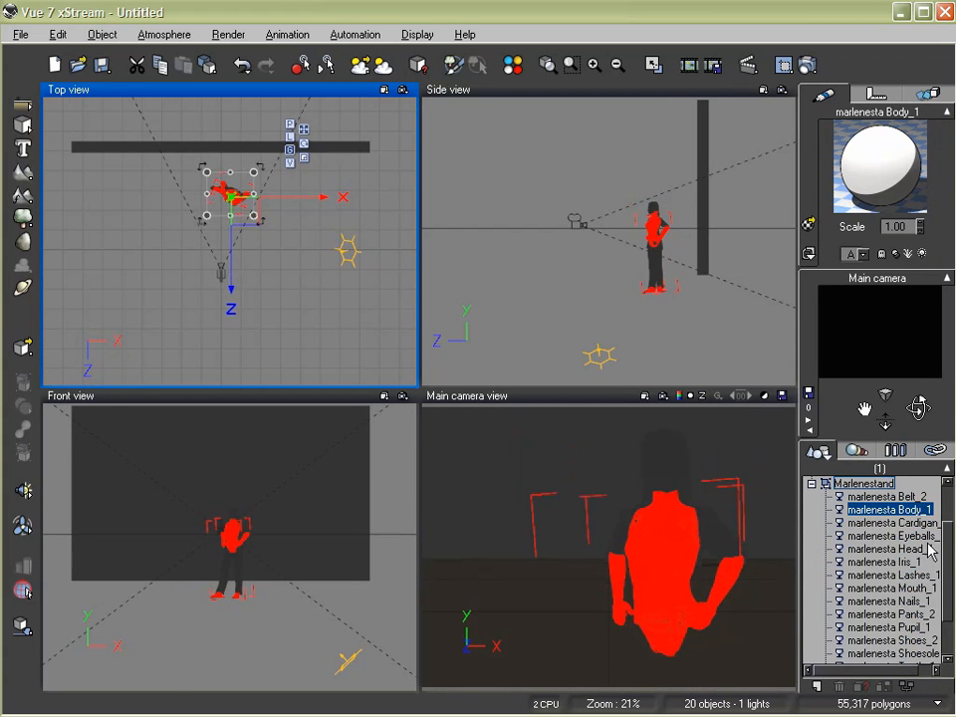
pyautogui.click(922, 535)
pyautogui.doubleClick(907, 157)
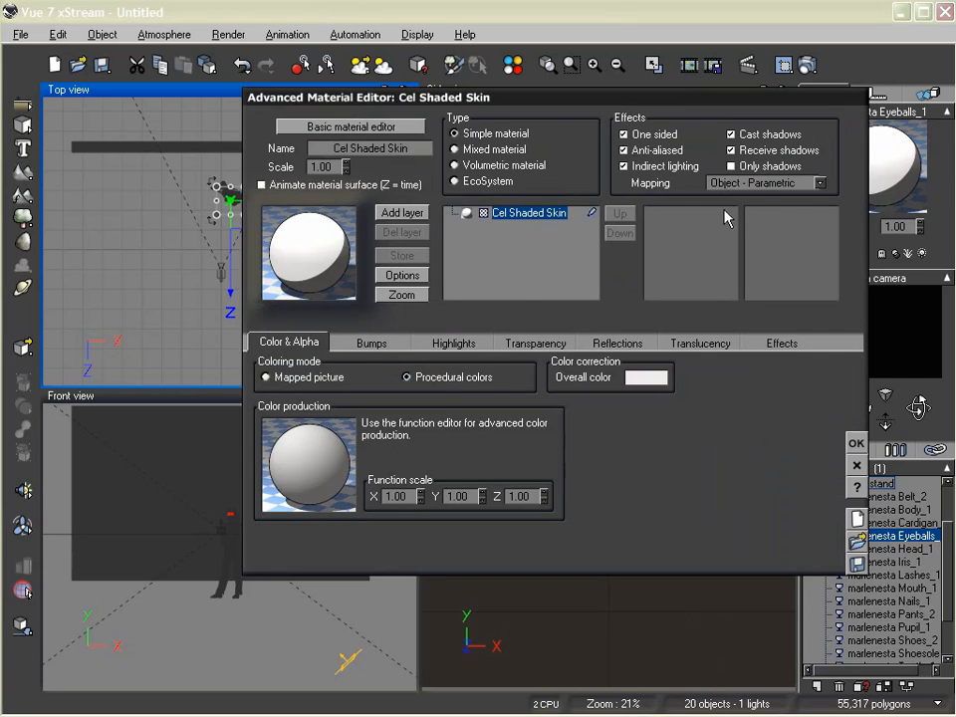
pyautogui.click(327, 252)
pyautogui.click(321, 331)
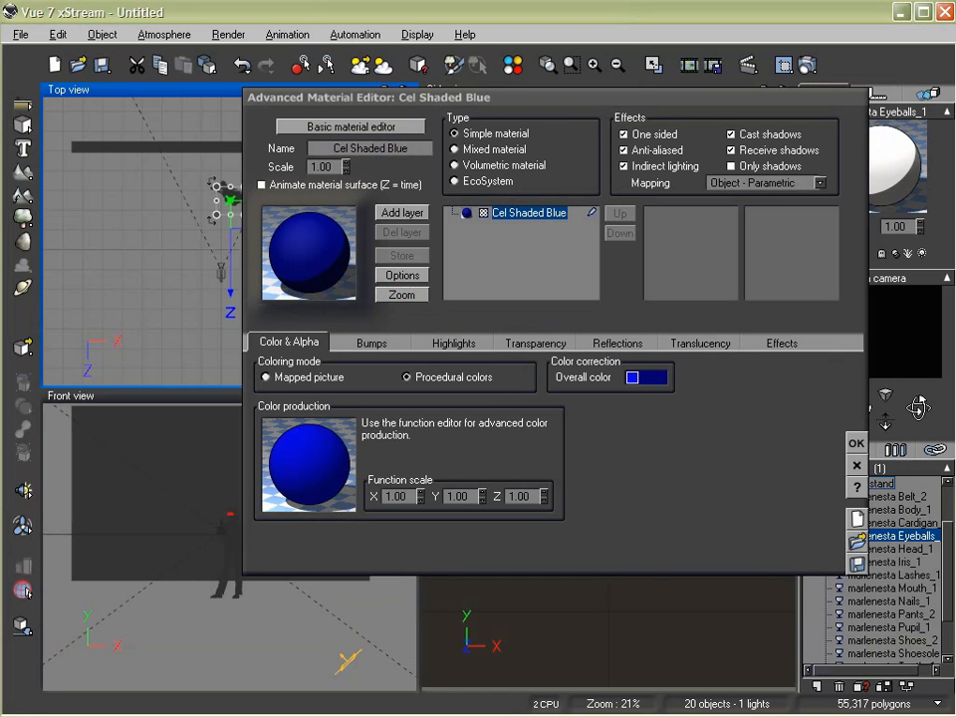
pyautogui.click(853, 448)
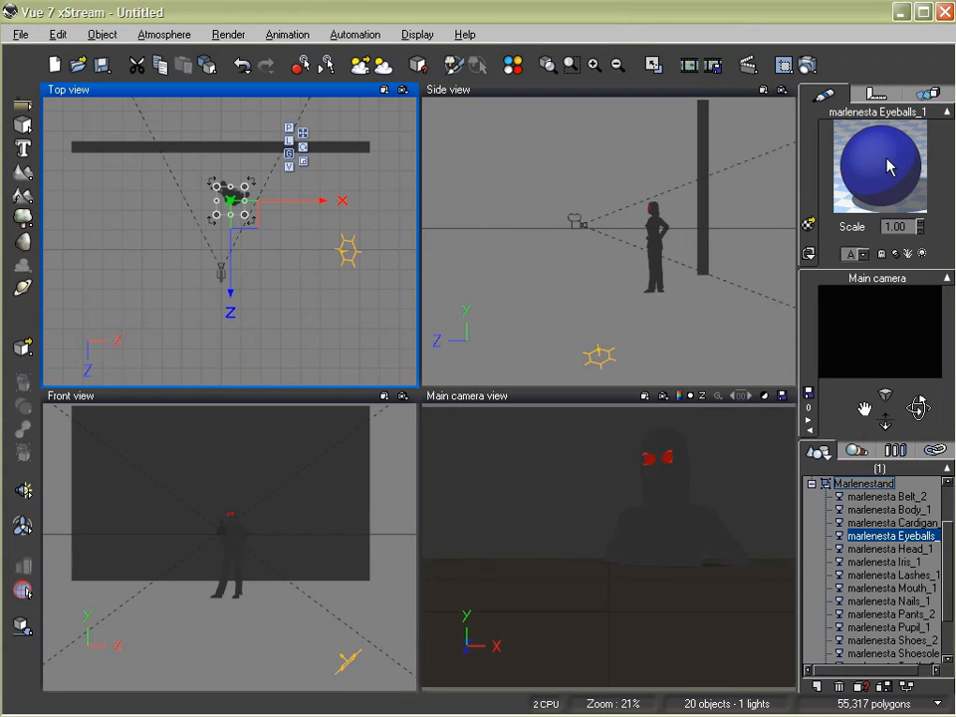
pyautogui.moveTo(889, 165); pyautogui.dragTo(894, 638)
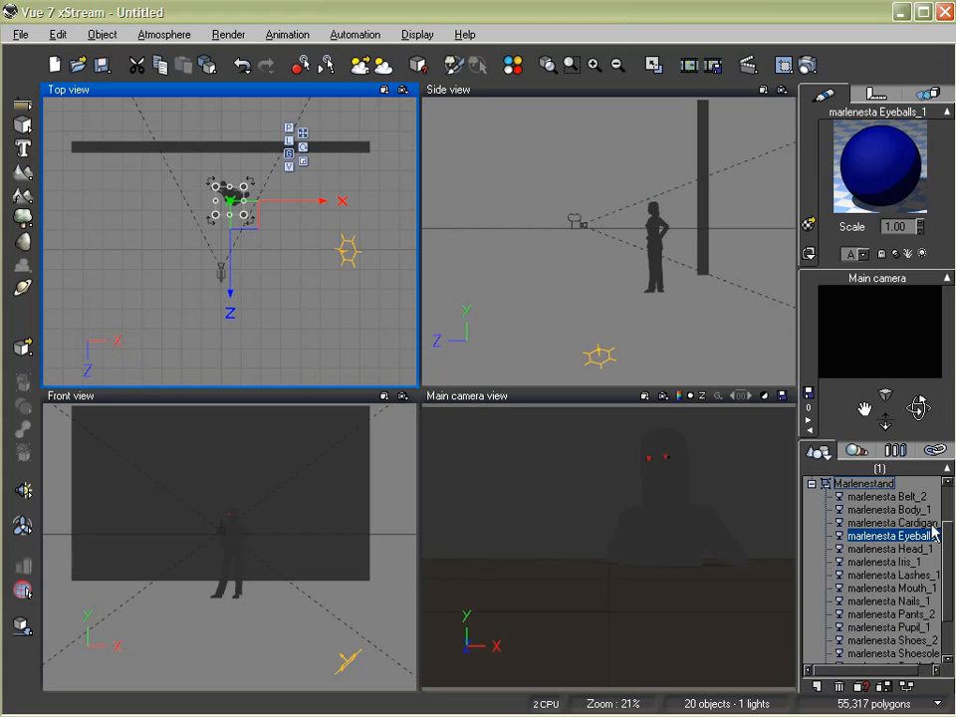
pyautogui.scroll(-2, 949, 563)
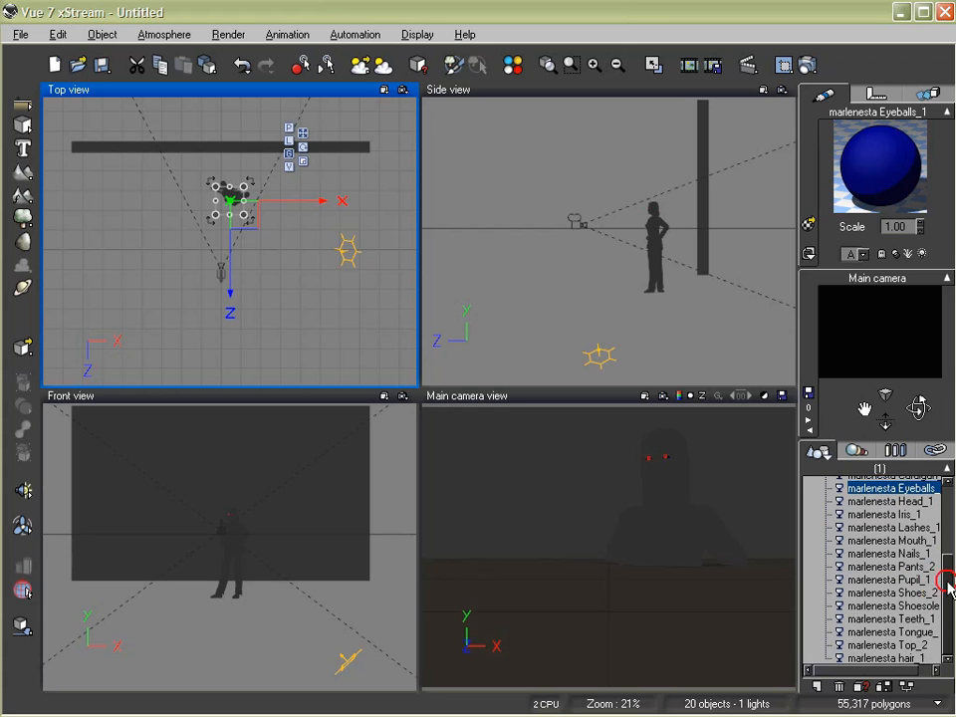
# - Replace the figure's hair material with the orange Cel Shaded Skin, accept it, then collapse the Marlenestand group and clear the selection
pyautogui.click(891, 658)
pyautogui.doubleClick(891, 161)
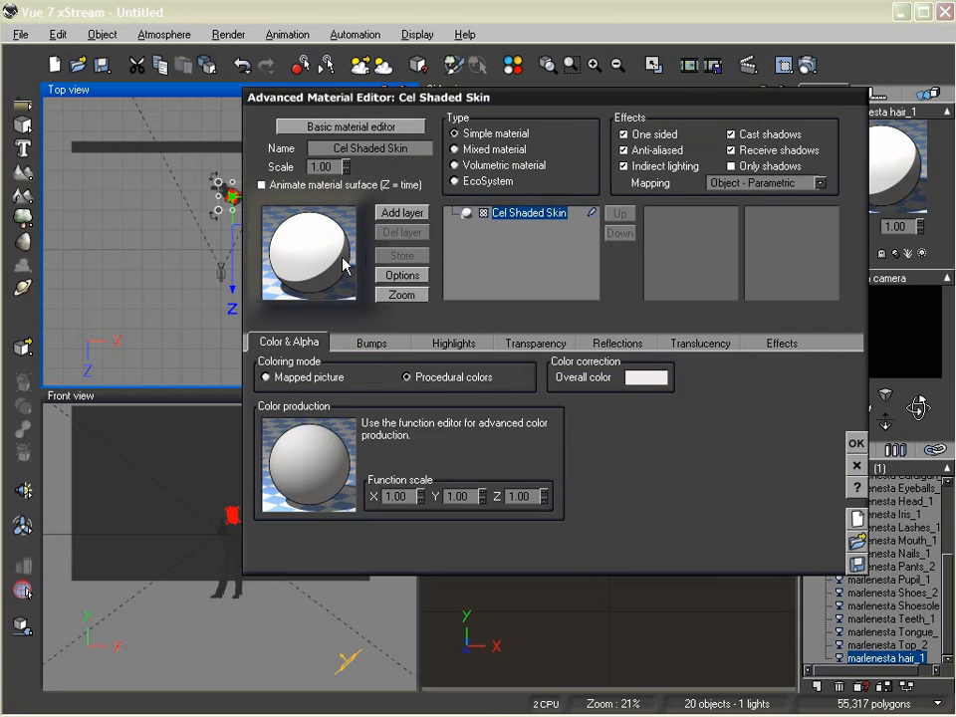
pyautogui.doubleClick(333, 247)
pyautogui.click(522, 329)
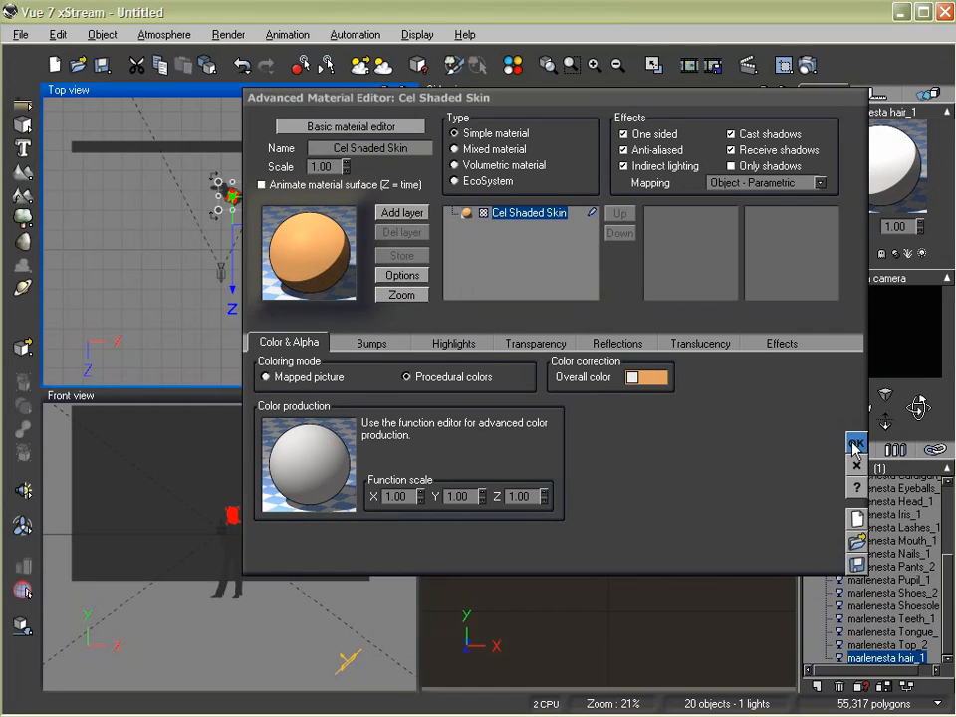
pyautogui.click(855, 447)
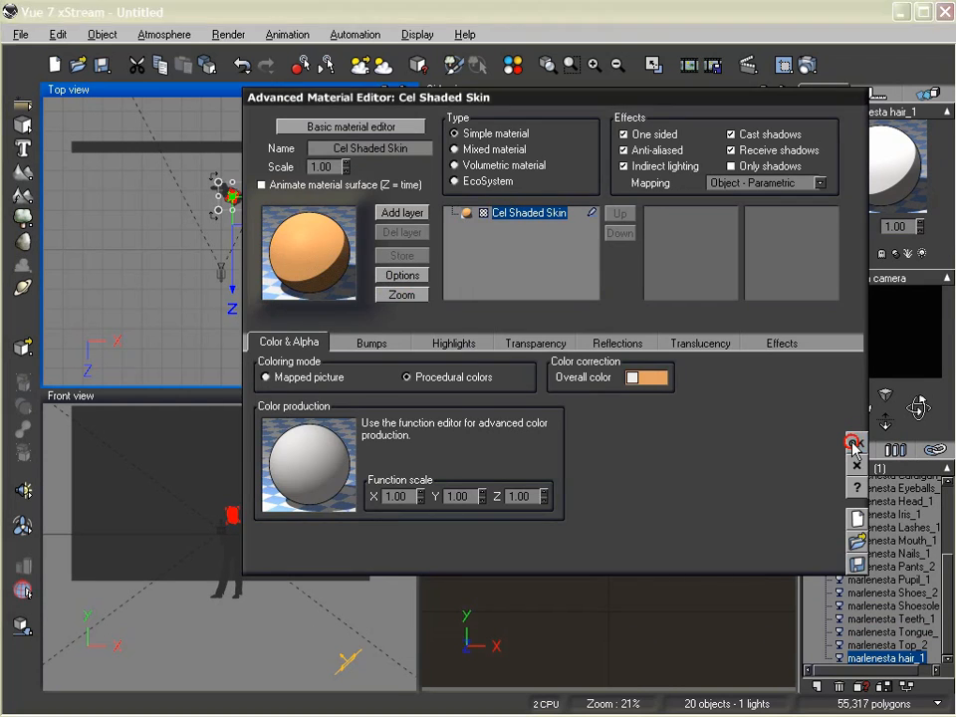
pyautogui.moveTo(948, 585); pyautogui.dragTo(946, 516)
pyautogui.click(811, 549)
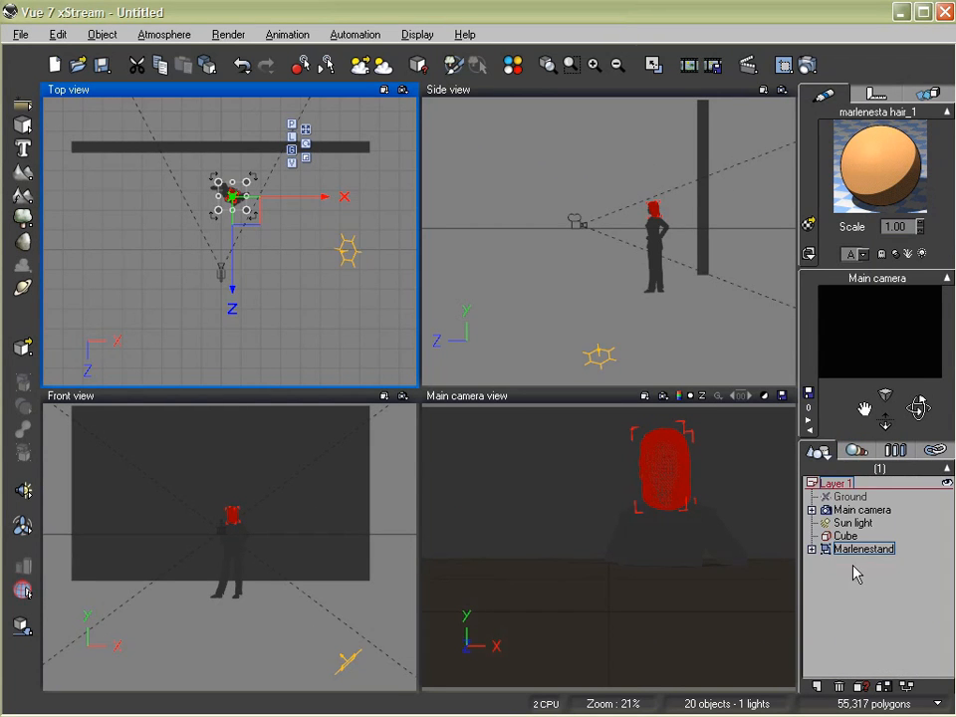
pyautogui.click(854, 571)
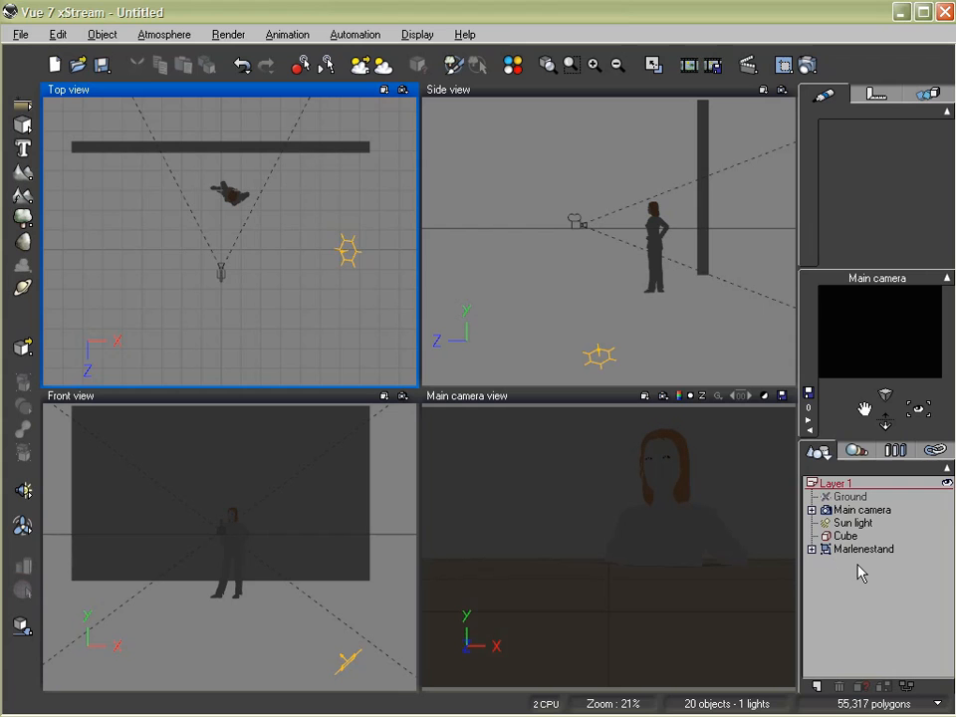
pyautogui.click(811, 548)
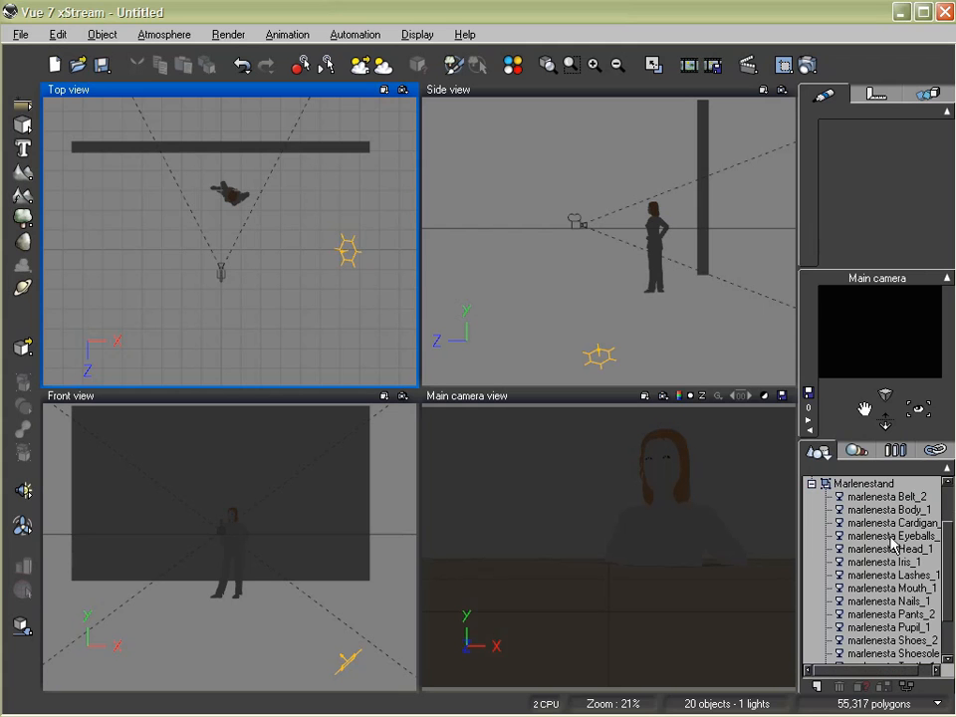
pyautogui.click(811, 484)
pyautogui.click(859, 596)
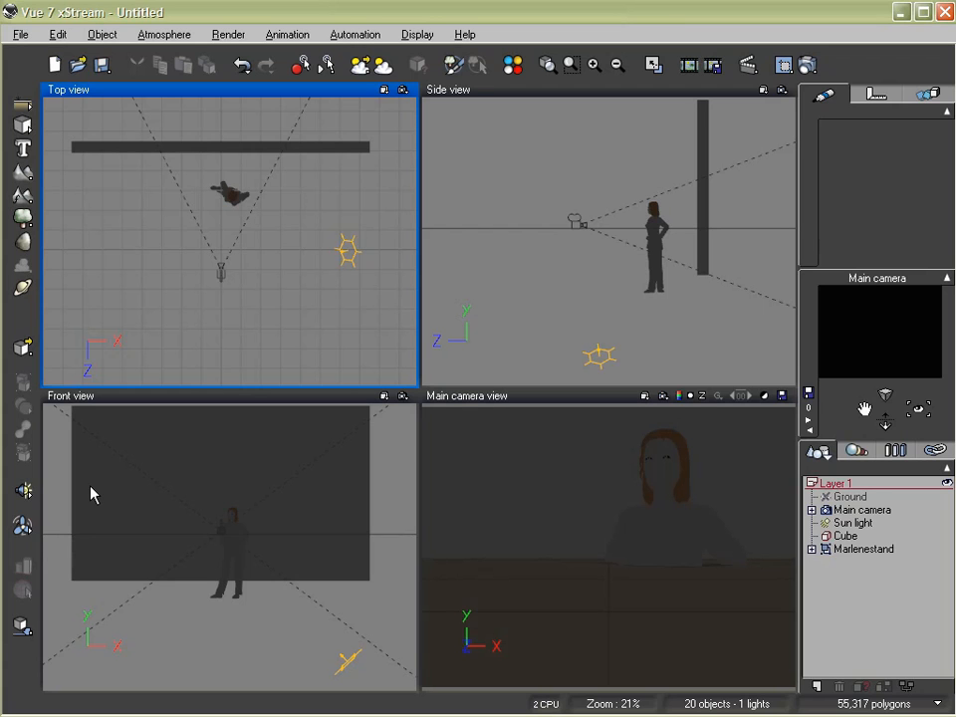
# - Frame the Marlenestand figure in the views and add a point light to the scene
pyautogui.click(856, 550)
pyautogui.rightClick(283, 224)
pyautogui.click(298, 231)
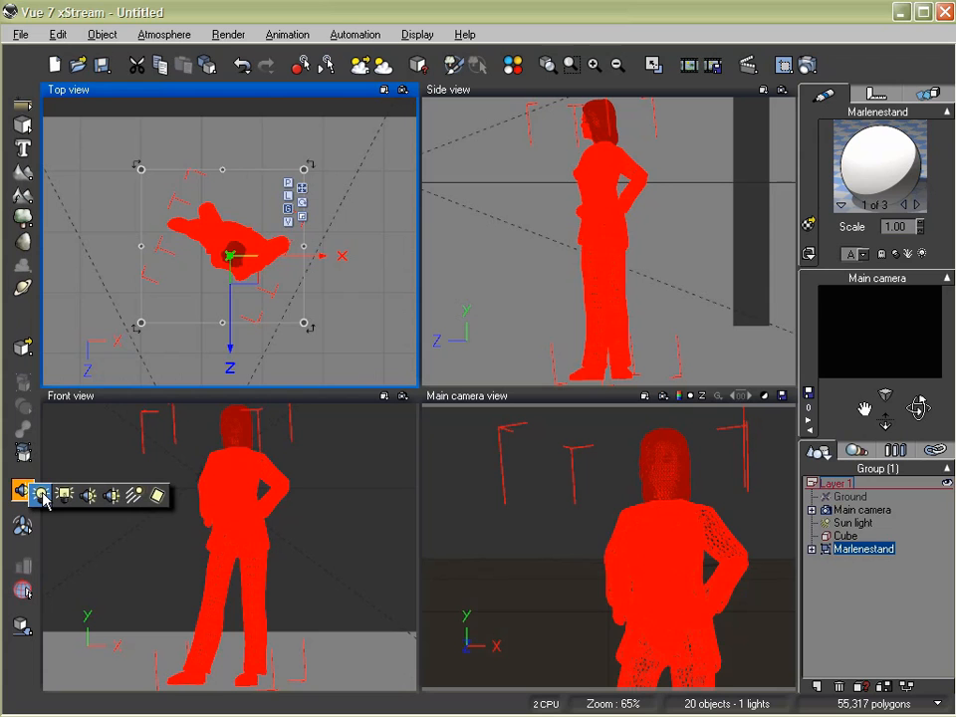
pyautogui.click(42, 495)
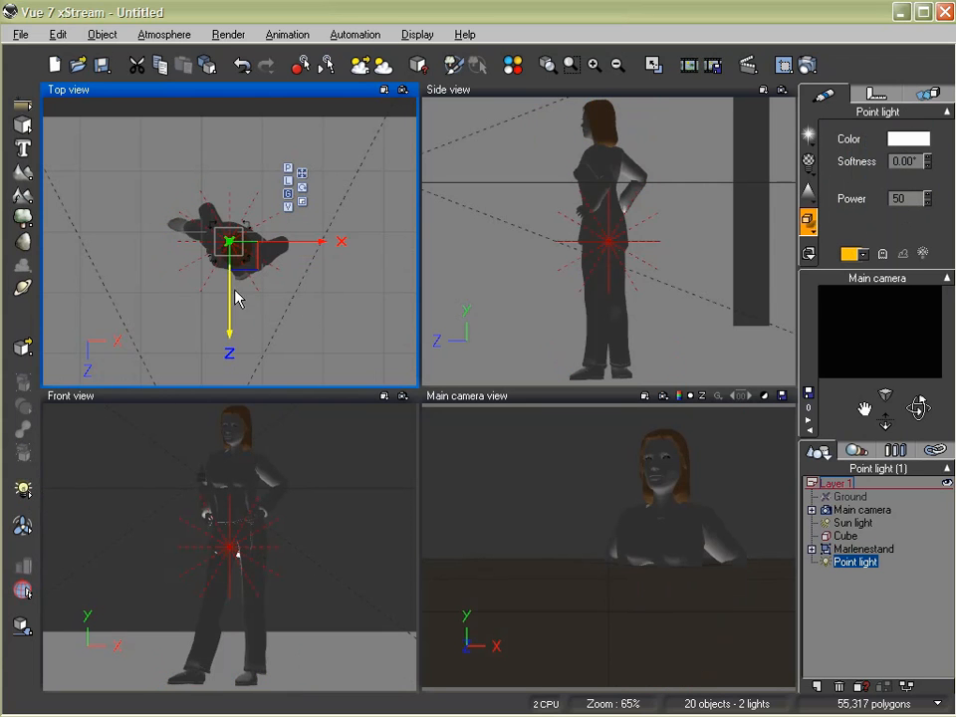
# - Position the point light at chest height beside the figure, on the negative X side, and set its power to 435
pyautogui.moveTo(541, 198); pyautogui.dragTo(566, 263, button='right')
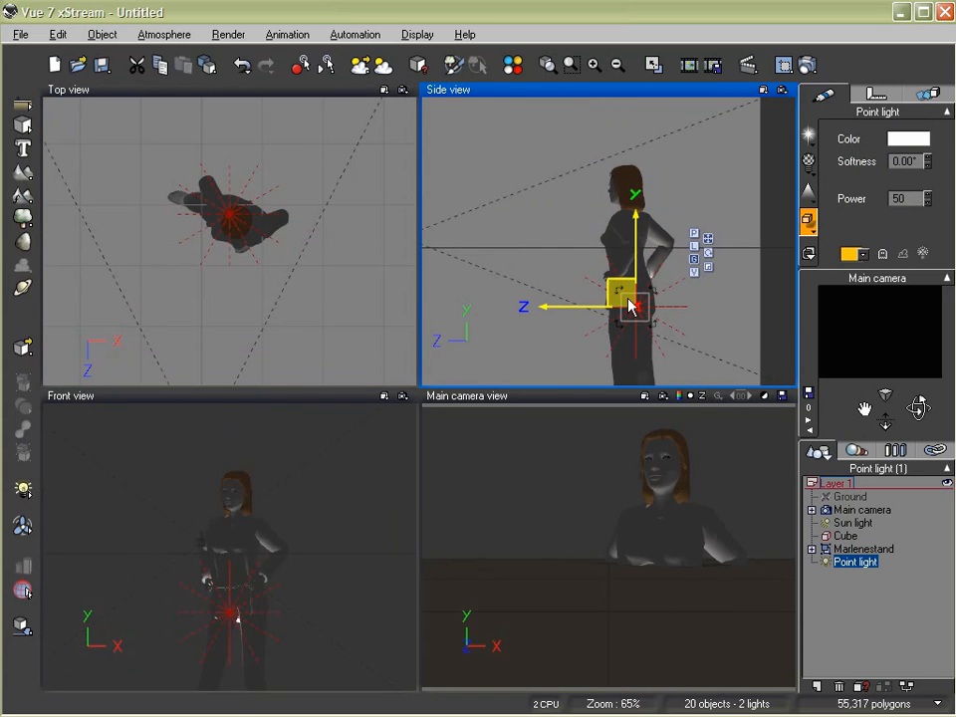
pyautogui.moveTo(635, 246); pyautogui.dragTo(638, 175)
pyautogui.moveTo(279, 295); pyautogui.dragTo(325, 270, button='right')
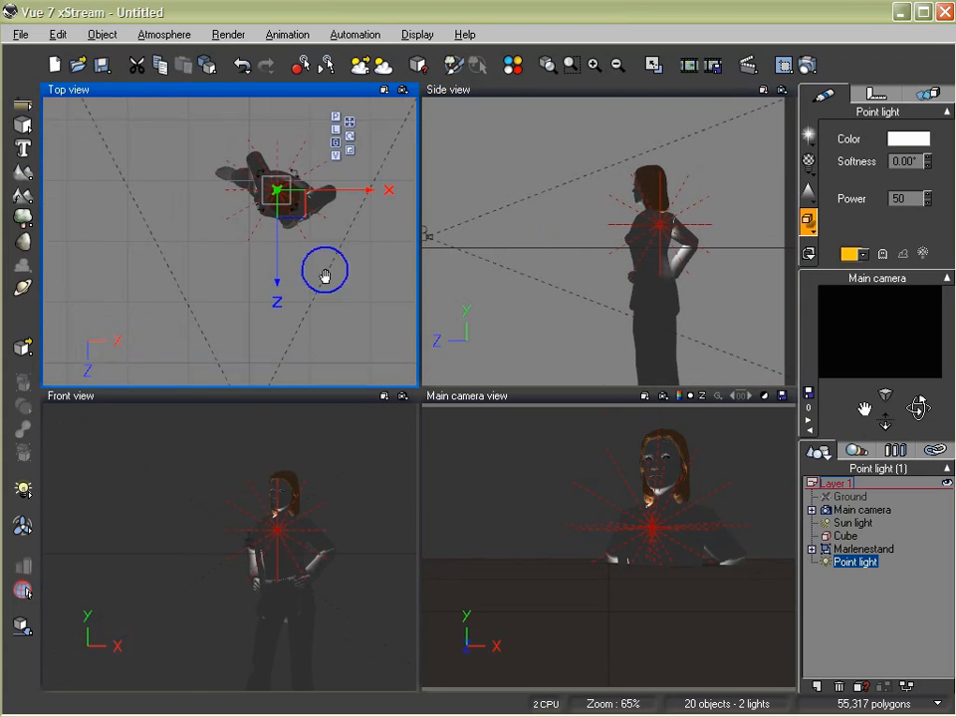
pyautogui.moveTo(291, 207); pyautogui.dragTo(192, 247)
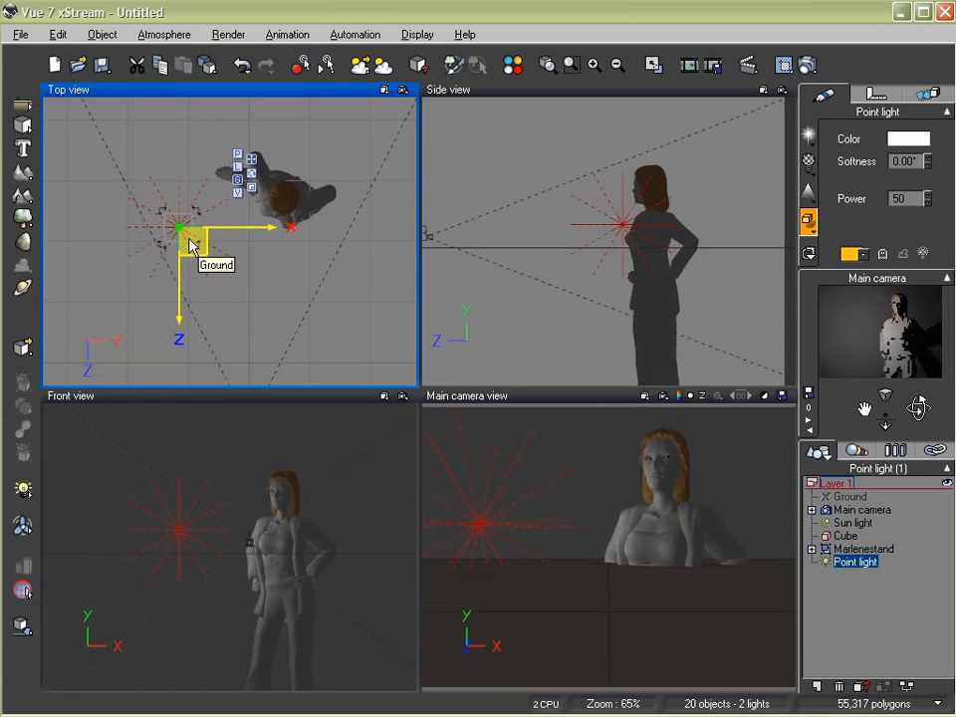
pyautogui.moveTo(928, 200); pyautogui.dragTo(929, 207)
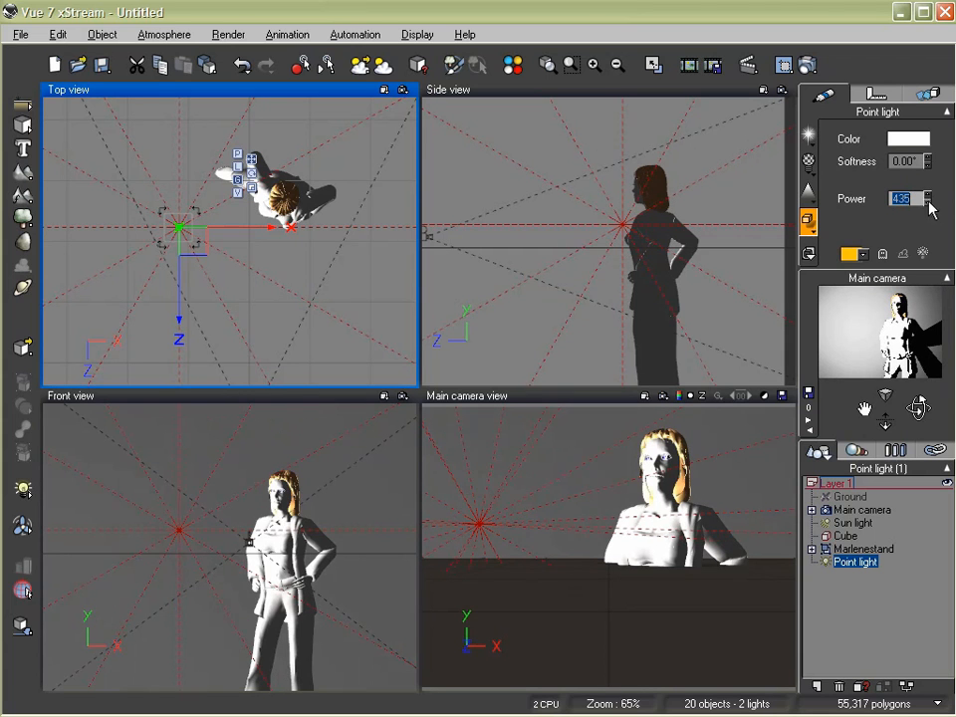
pyautogui.moveTo(192, 237)
pyautogui.mouseDown()
pyautogui.moveTo(171, 204)
pyautogui.moveTo(122, 197)
pyautogui.moveTo(137, 183)
pyautogui.moveTo(144, 196)
pyautogui.mouseUp()
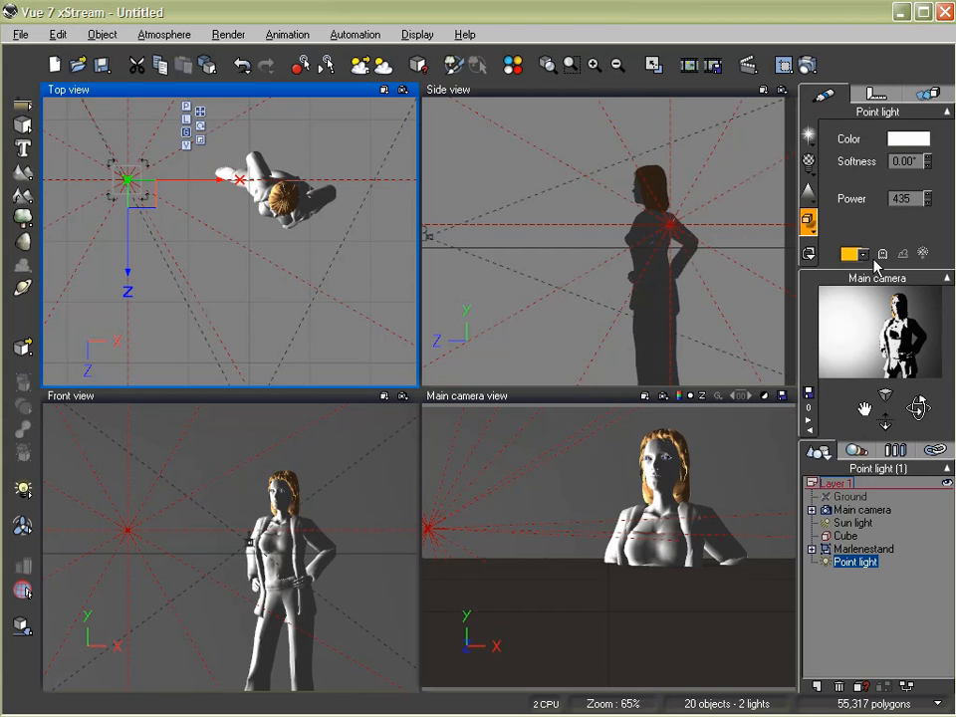
# - Restrict the point light's influence to only marked objects, with Marlenestand as the only one marked
pyautogui.click(807, 223)
pyautogui.click(574, 121)
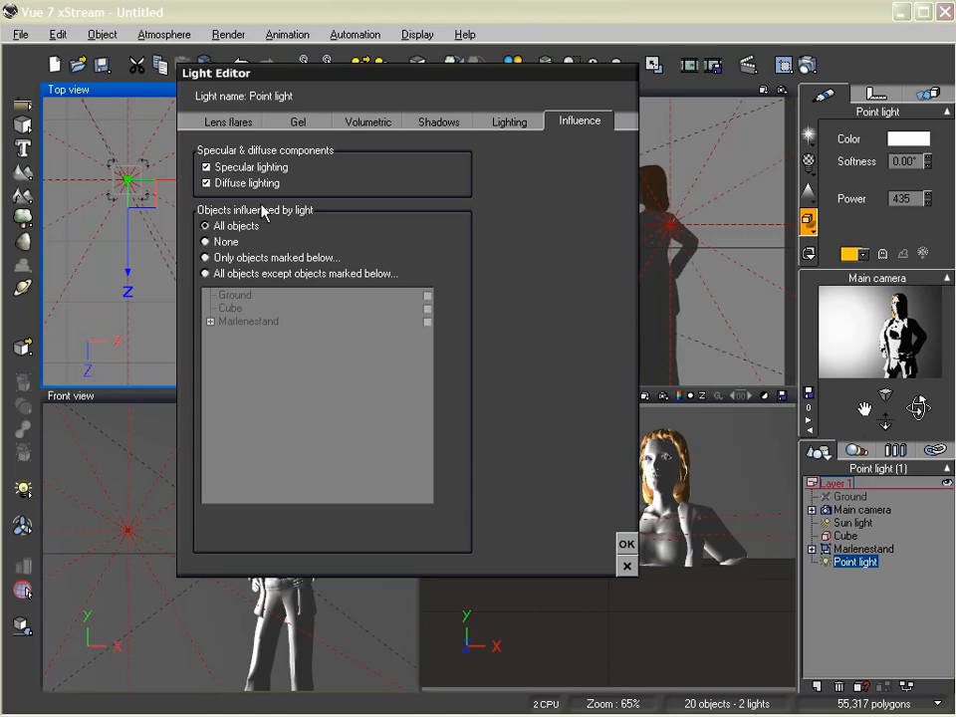
pyautogui.click(204, 258)
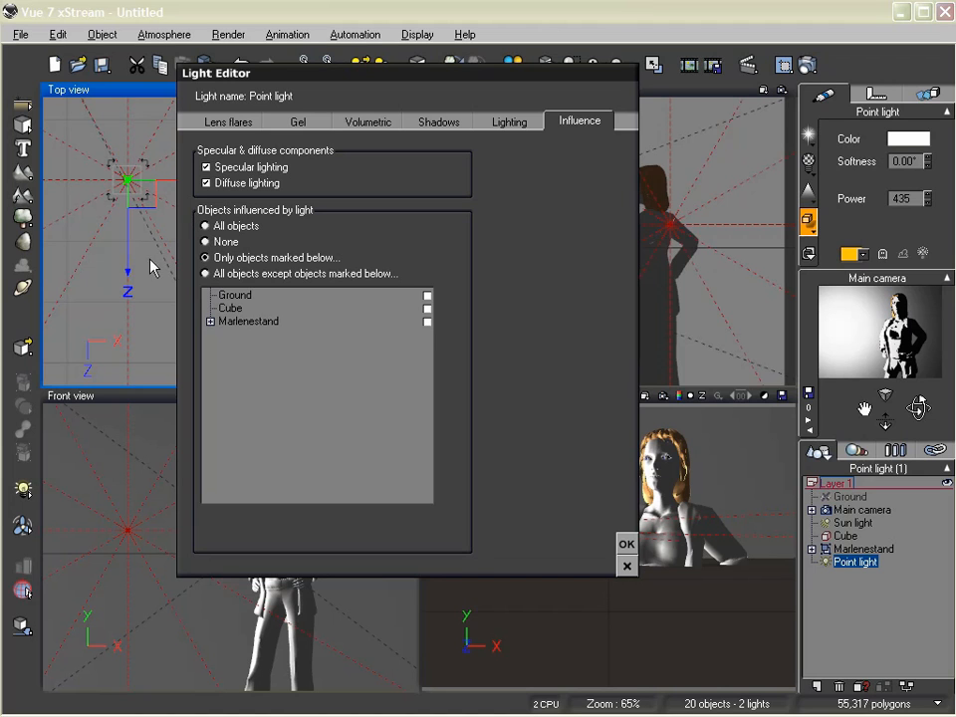
pyautogui.click(428, 323)
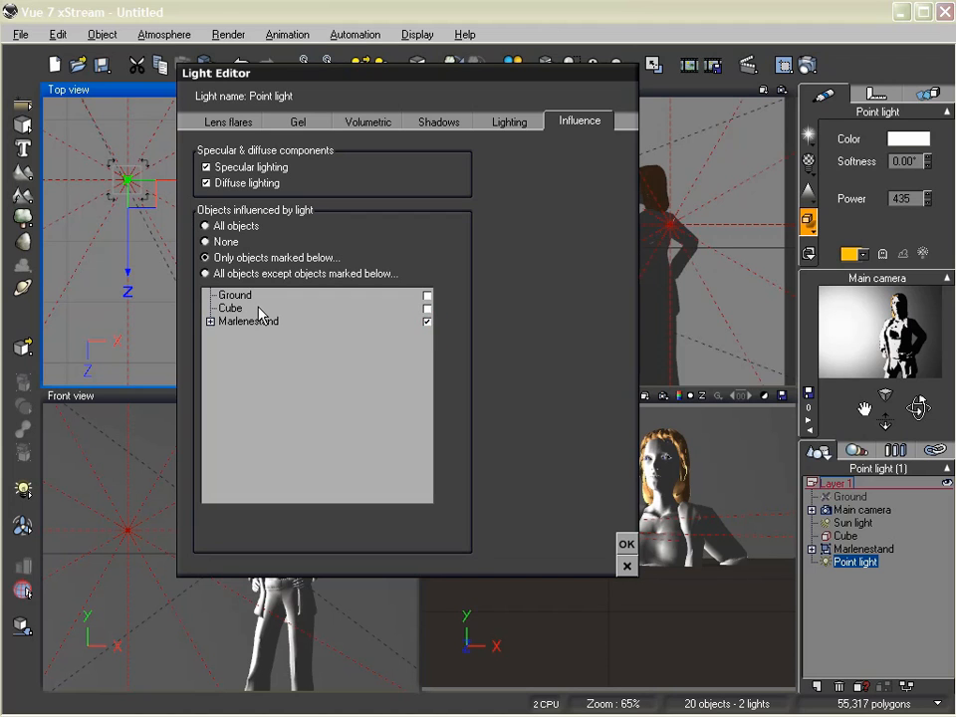
pyautogui.click(626, 543)
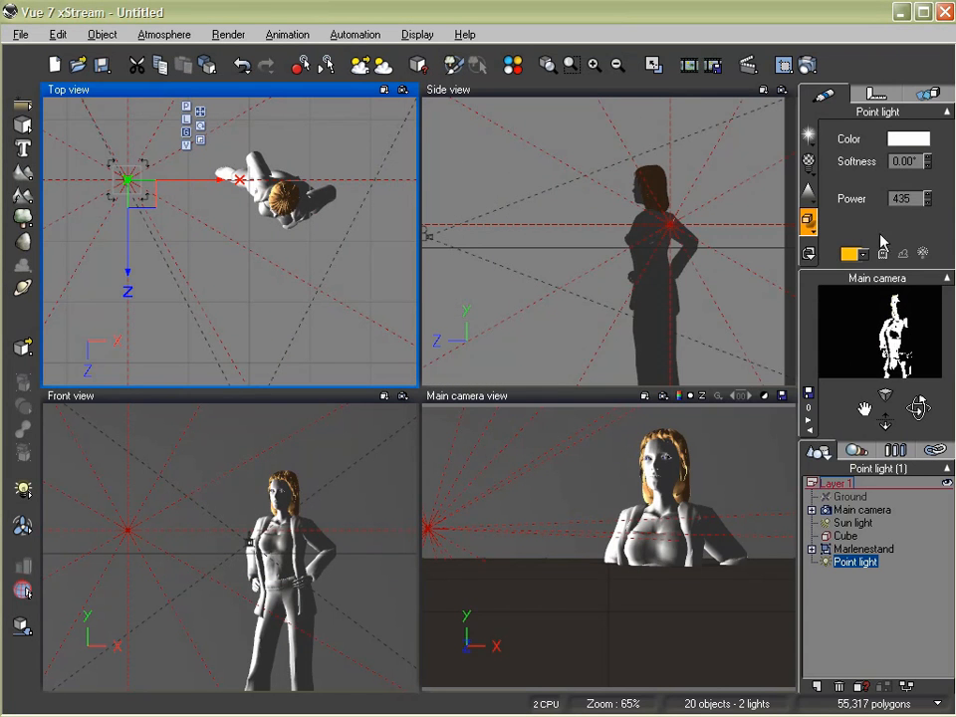
# - Frame the wall cube in the views and add a spot light to the scene
pyautogui.click(858, 536)
pyautogui.rightClick(359, 200)
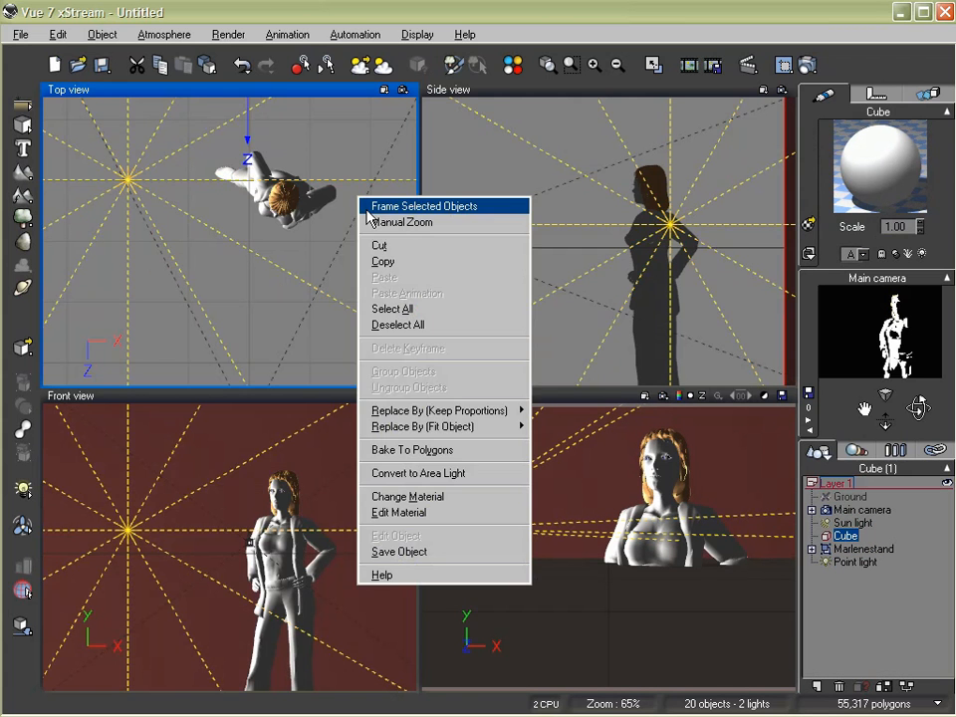
pyautogui.click(370, 210)
pyautogui.moveTo(323, 339); pyautogui.dragTo(327, 293, button='right')
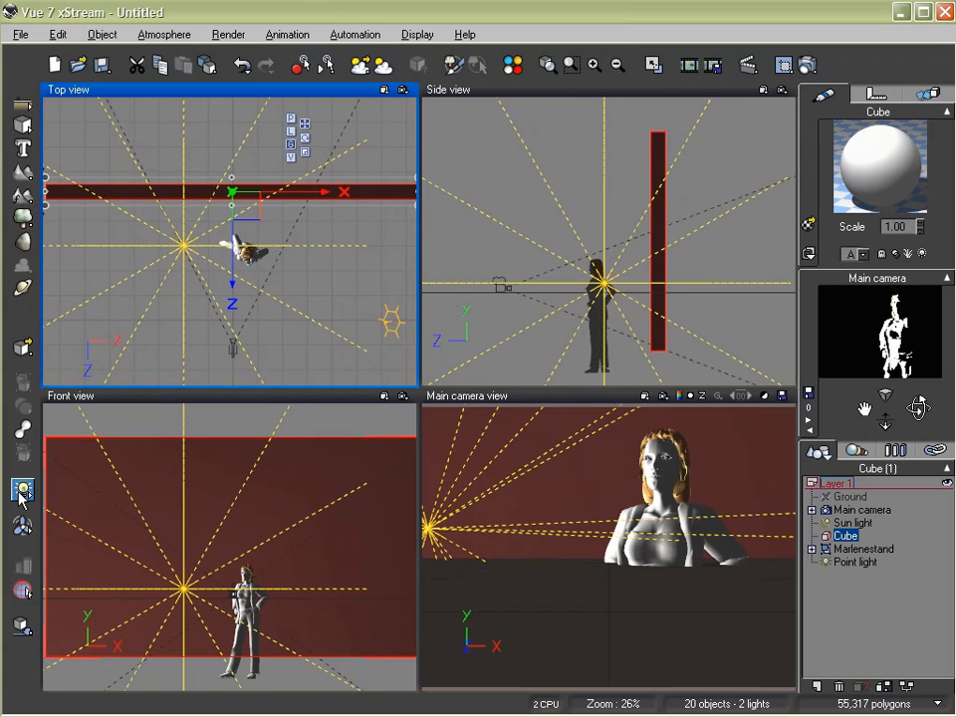
pyautogui.moveTo(22, 486); pyautogui.dragTo(85, 495)
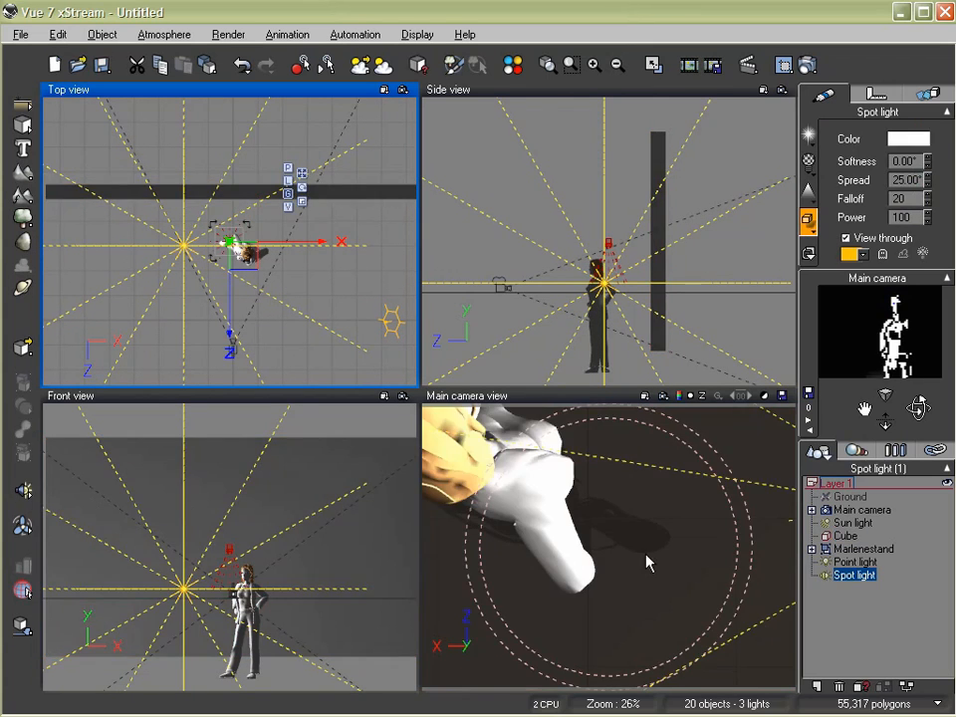
# - Raise the spot light high above the figure and rotate it to shine down at an angle toward the wall
pyautogui.moveTo(703, 257); pyautogui.dragTo(697, 273, button='right')
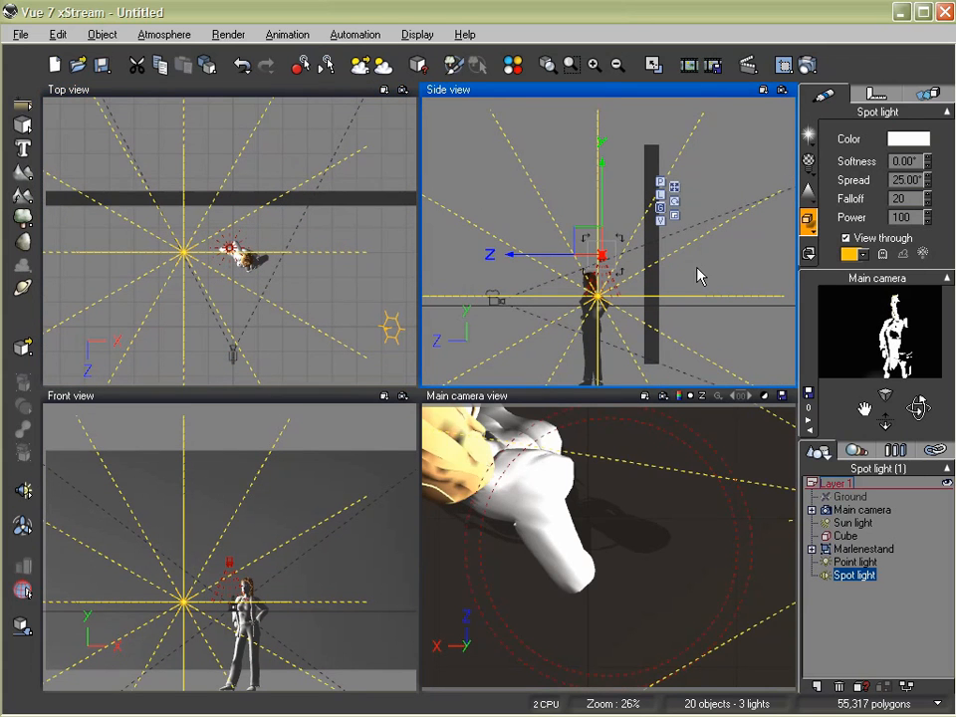
pyautogui.moveTo(601, 218); pyautogui.dragTo(582, 111)
pyautogui.moveTo(310, 234); pyautogui.dragTo(329, 222, button='right')
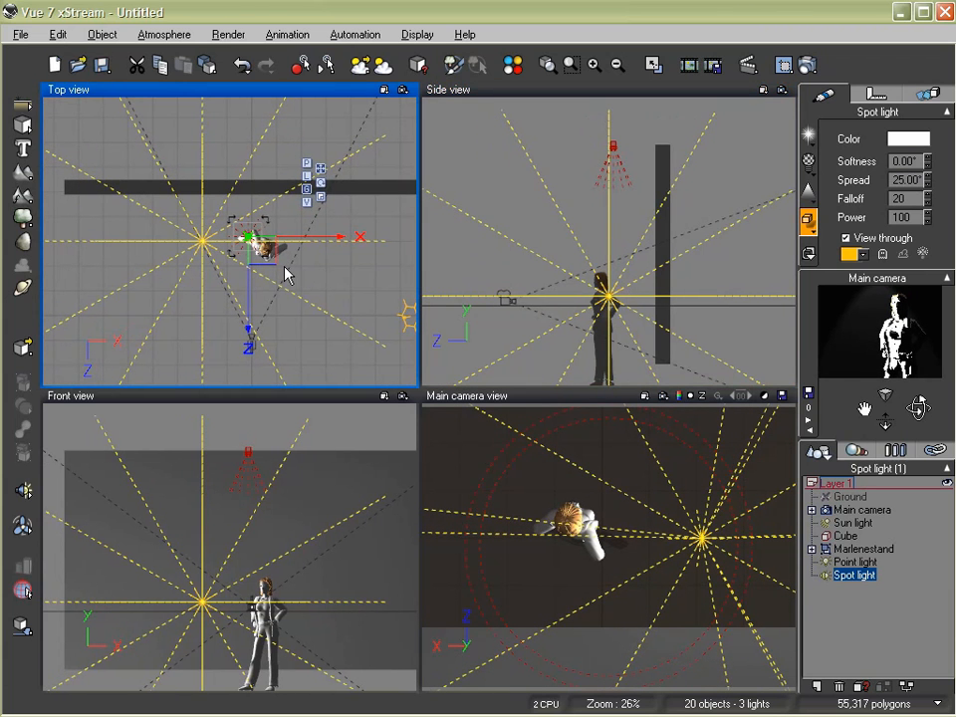
pyautogui.click(271, 500)
pyautogui.moveTo(276, 479); pyautogui.dragTo(266, 477)
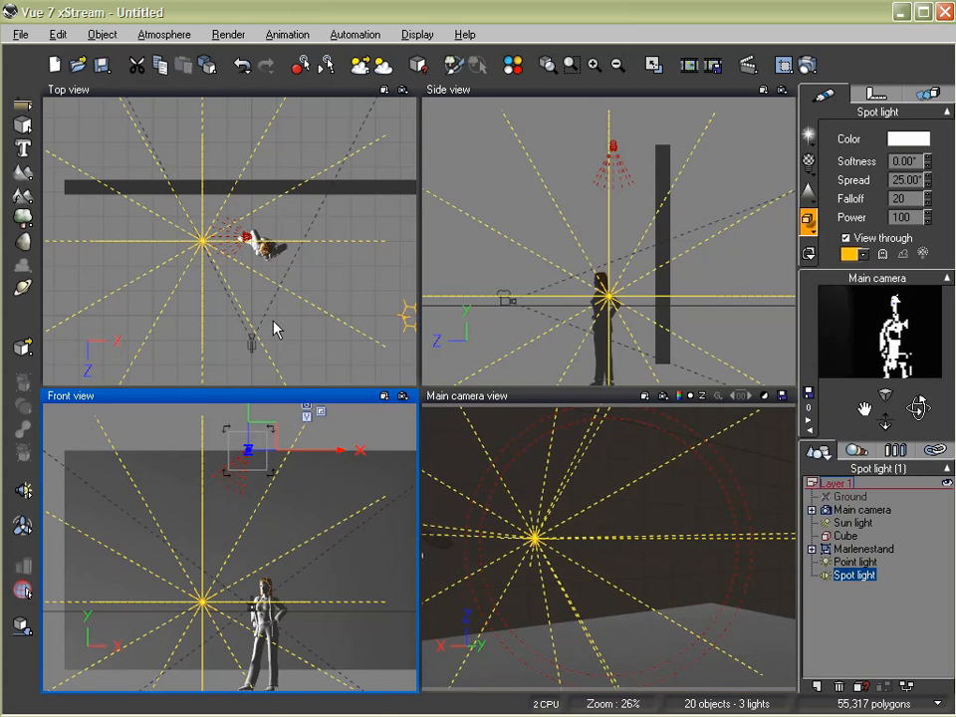
pyautogui.moveTo(271, 334); pyautogui.dragTo(300, 347, button='right')
pyautogui.moveTo(308, 278); pyautogui.dragTo(269, 313)
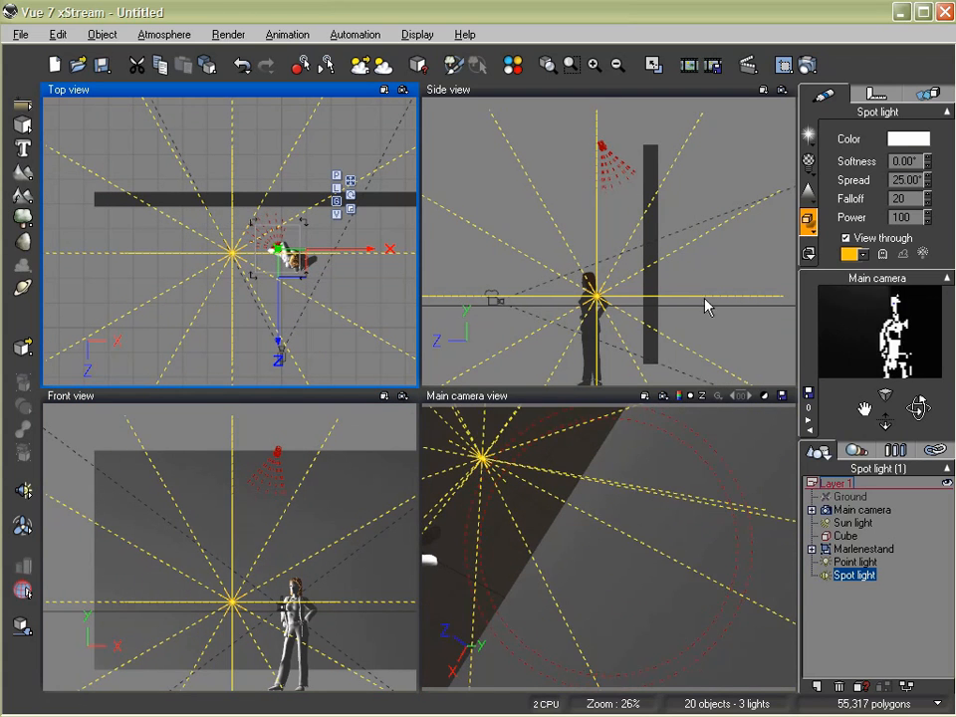
# - Set the spot light's power to 3500 and move it along the X axis to the opposite side of the figure from the point light
pyautogui.moveTo(931, 219); pyautogui.dragTo(931, 181)
pyautogui.moveTo(288, 276); pyautogui.dragTo(346, 274)
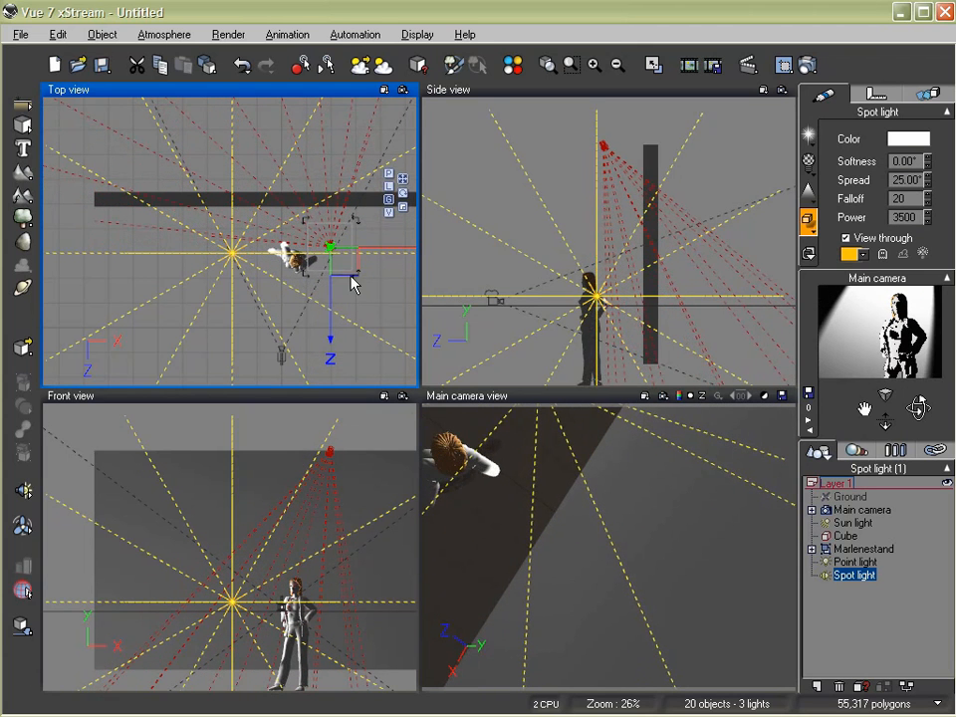
# - Apply the Shutter Gel from the Light Gels collection to the spot light as a spherical gel
pyautogui.click(808, 160)
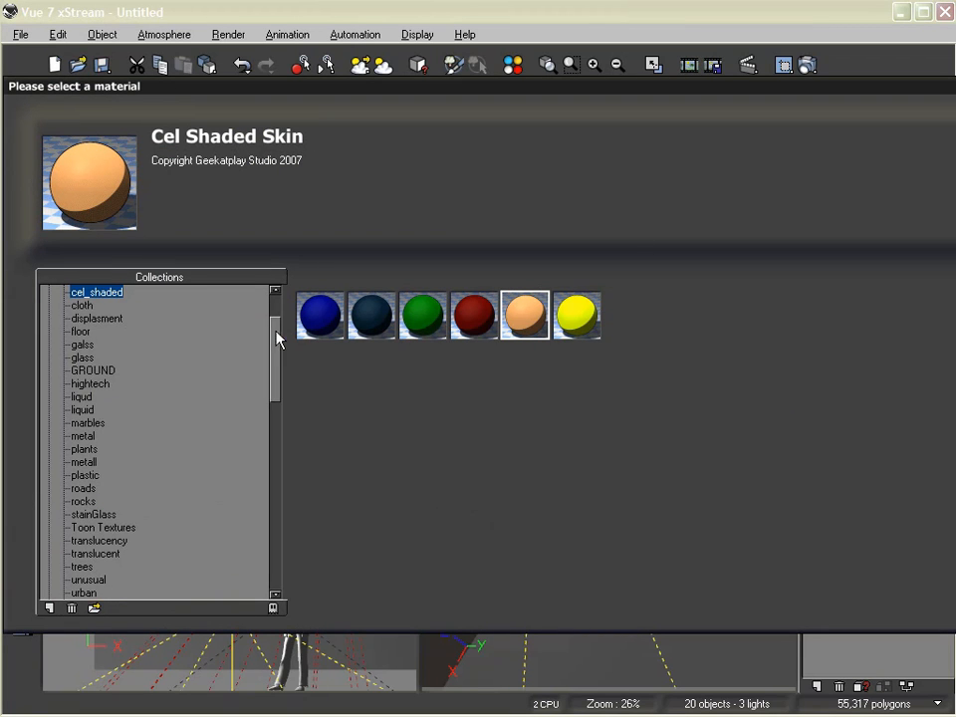
pyautogui.scroll(2, 235, 330)
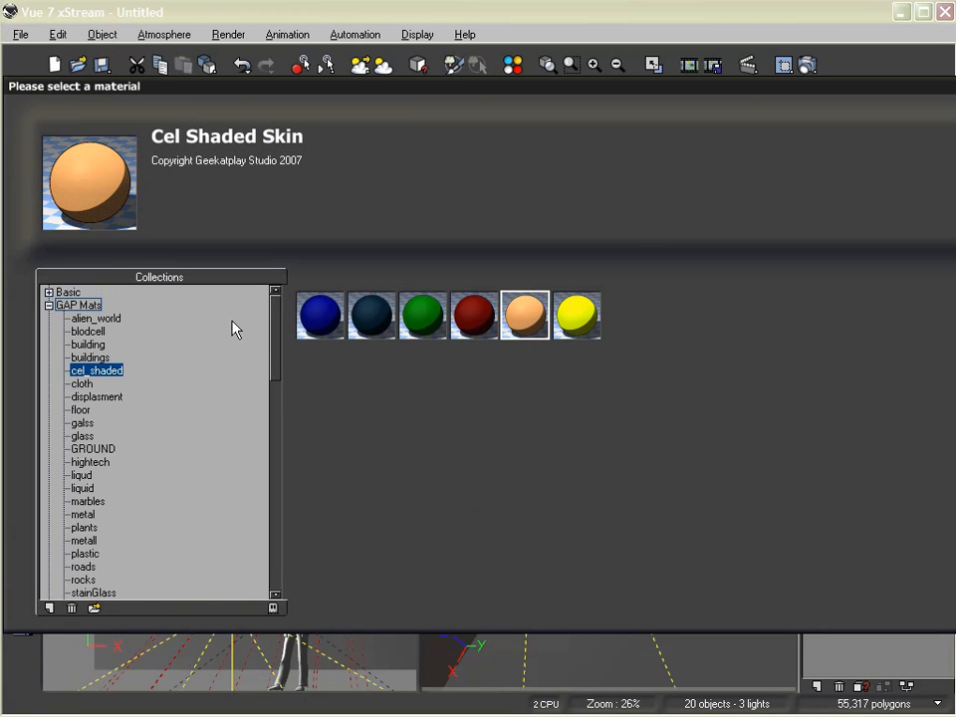
pyautogui.click(49, 306)
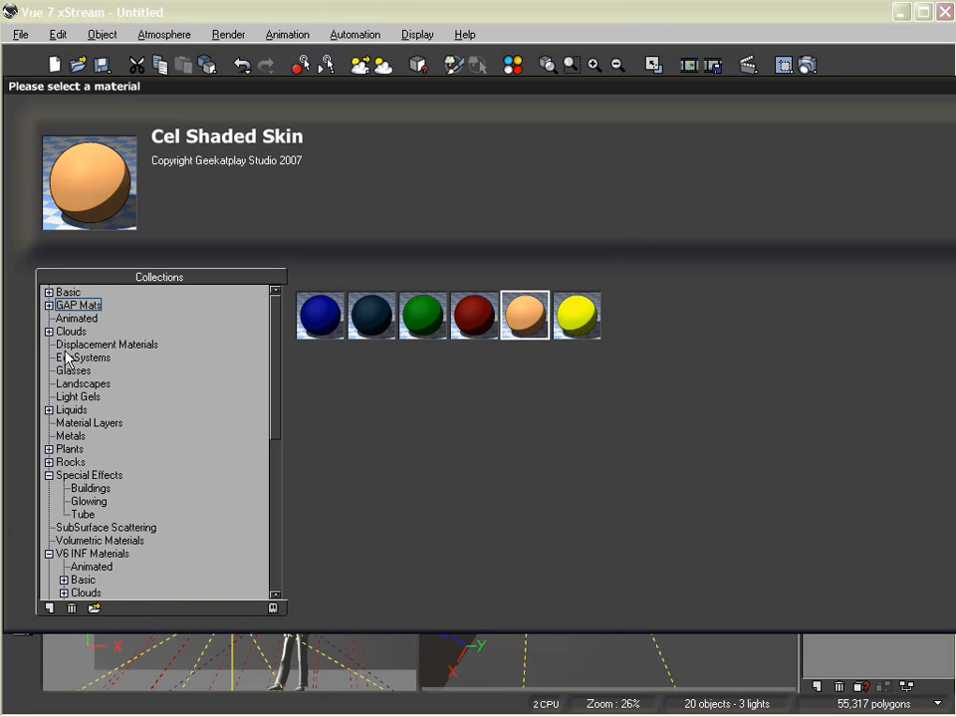
pyautogui.click(79, 398)
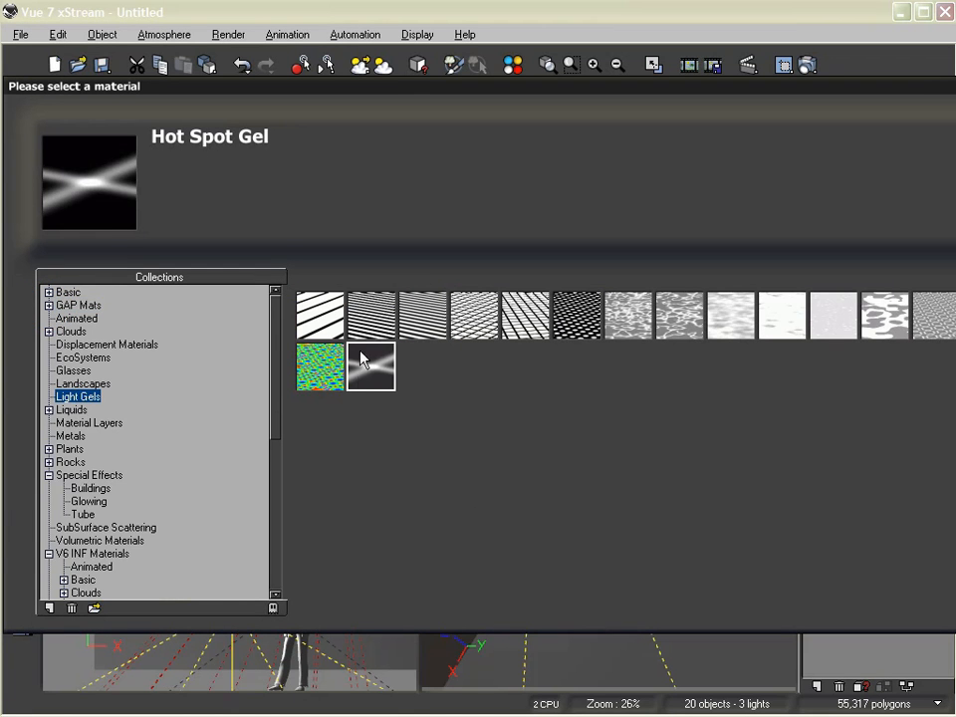
pyautogui.click(367, 314)
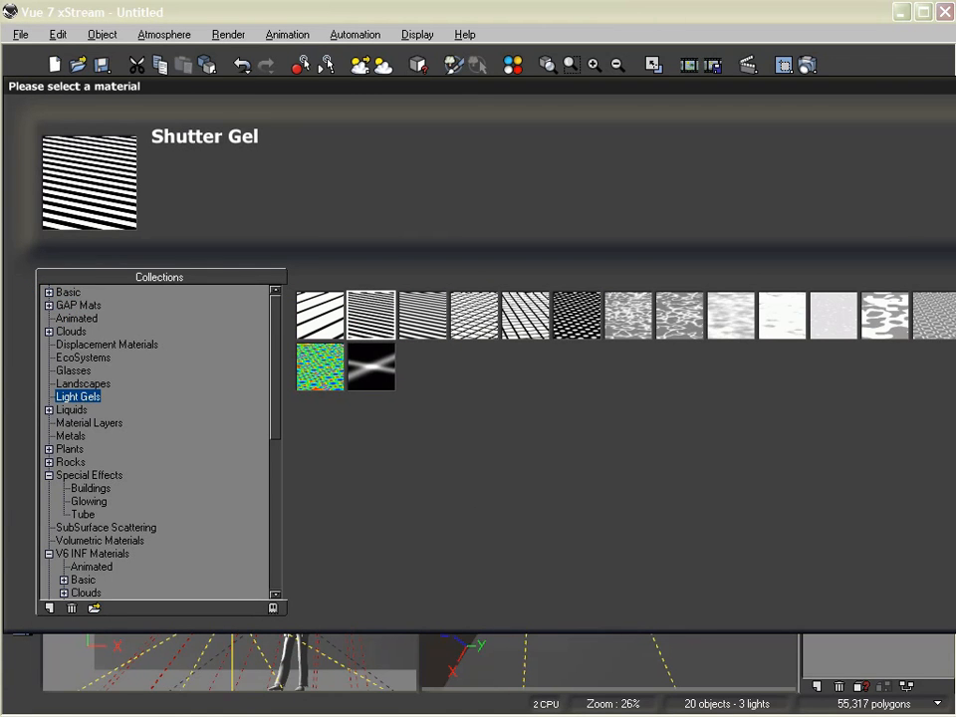
pyautogui.press('Return')
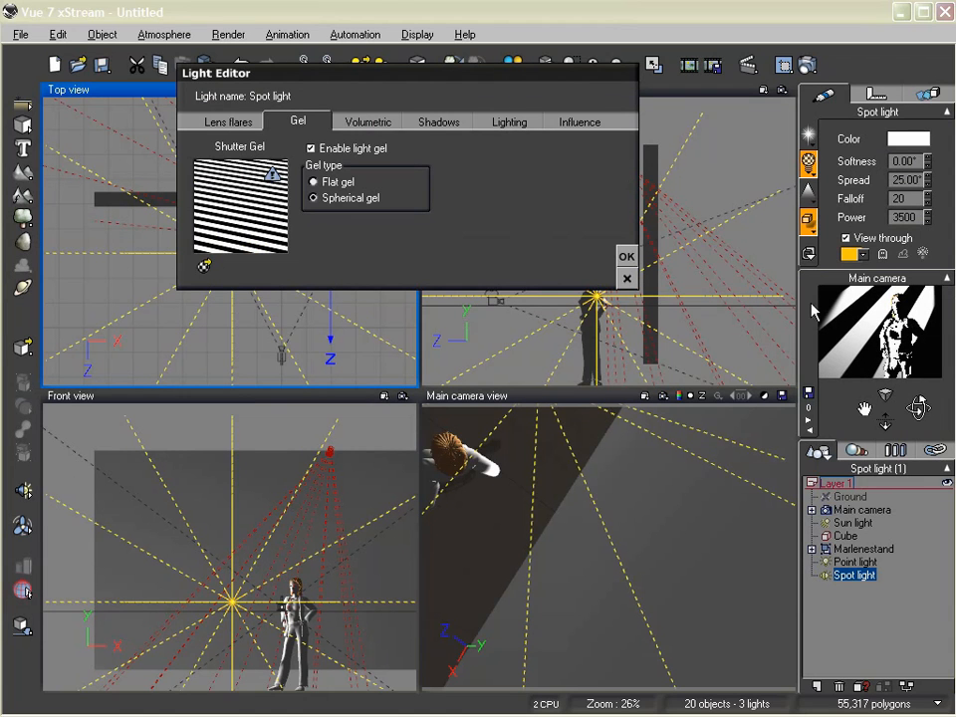
pyautogui.click(626, 256)
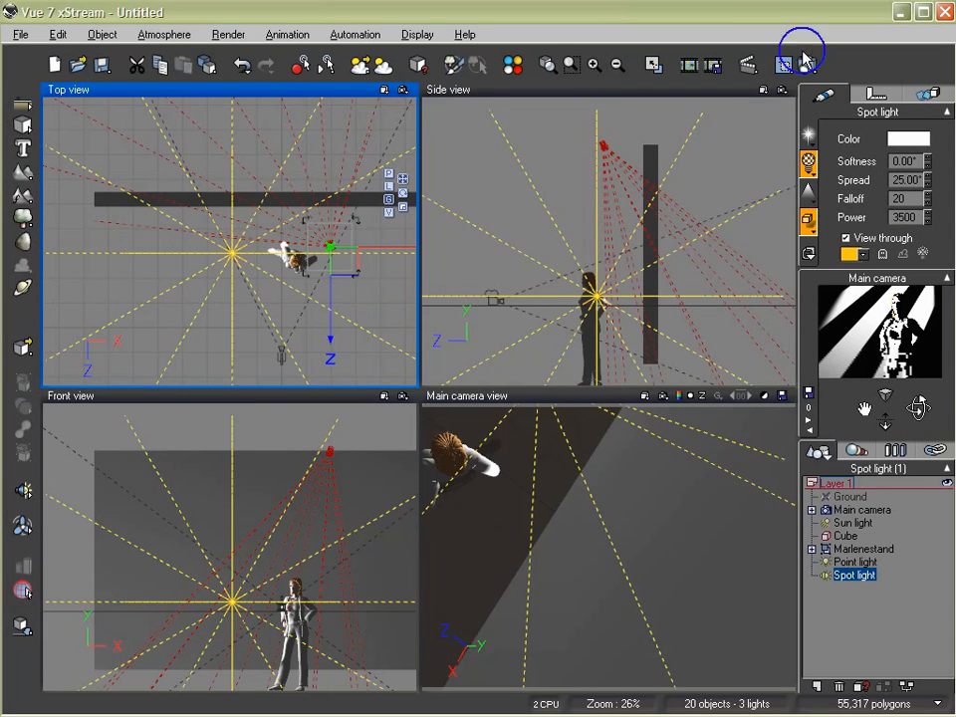
# - Render the scene to screen at Final quality with a resolution of 800x600
pyautogui.click(804, 59)
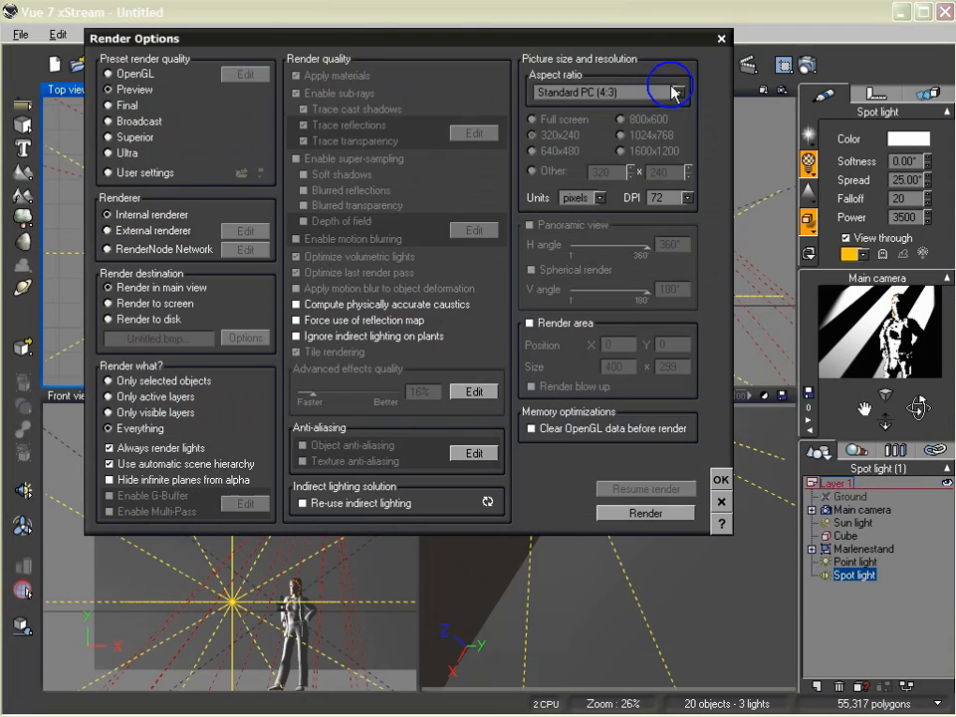
pyautogui.click(108, 104)
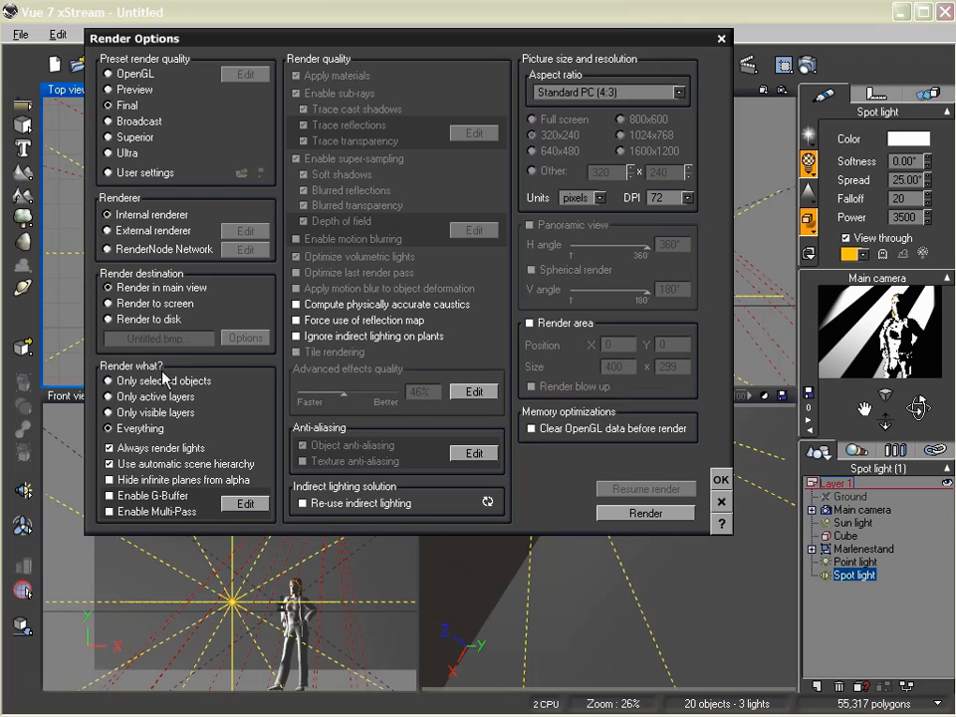
pyautogui.click(122, 305)
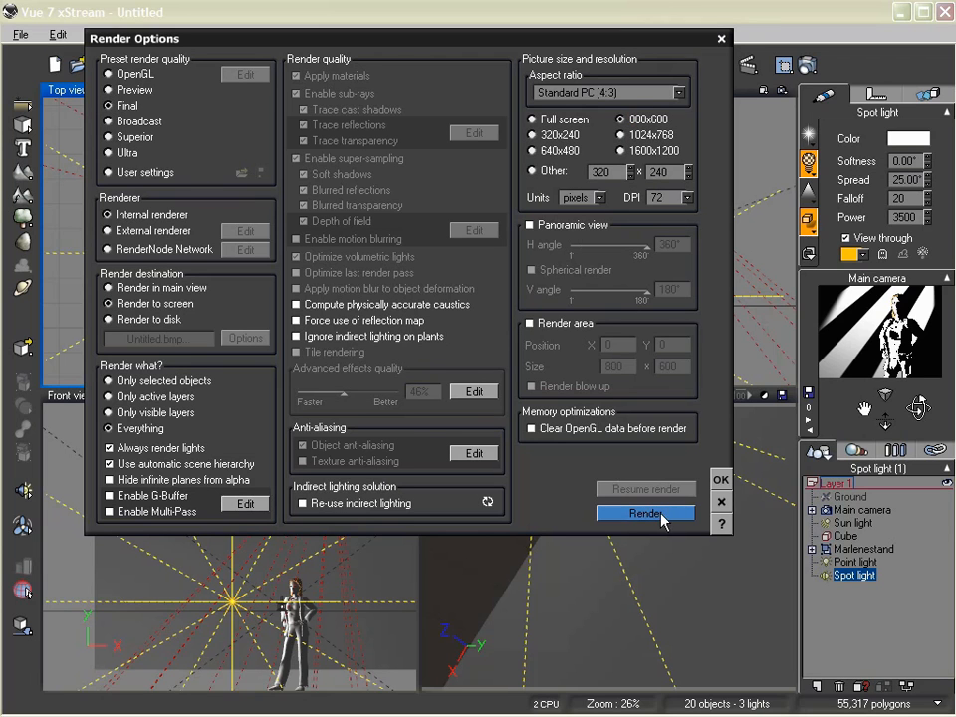
pyautogui.click(665, 512)
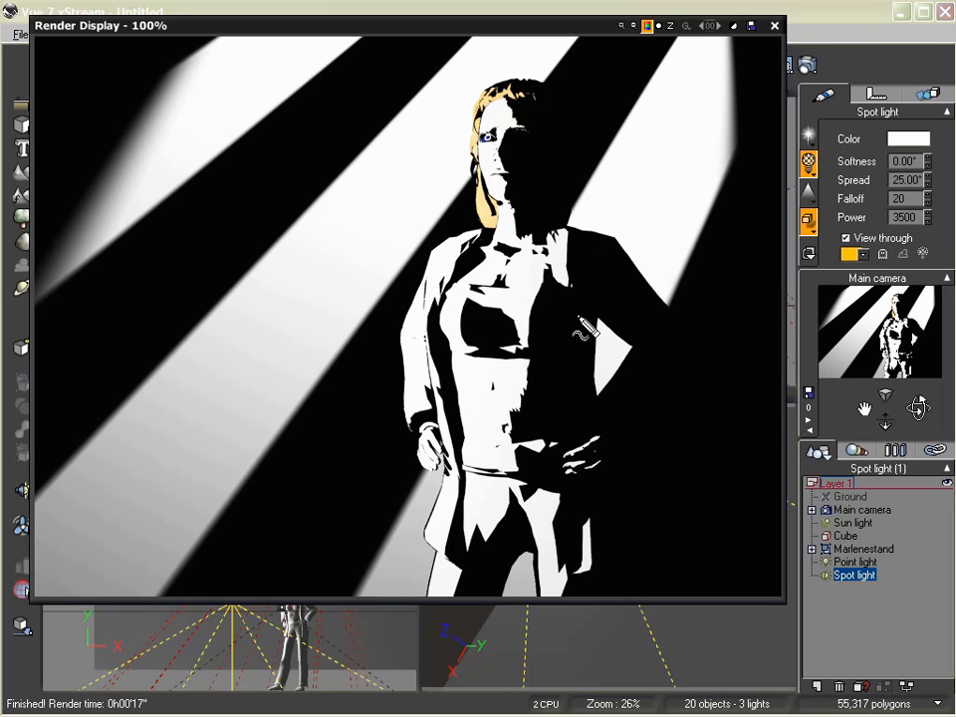
# - Examine the shadow edges on the figure's neck and stomach in the finished render and close the render display
pyautogui.moveTo(541, 382)
pyautogui.mouseDown()
pyautogui.moveTo(516, 390)
pyautogui.moveTo(505, 410)
pyautogui.moveTo(529, 423)
pyautogui.moveTo(542, 386)
pyautogui.moveTo(522, 382)
pyautogui.mouseUp()
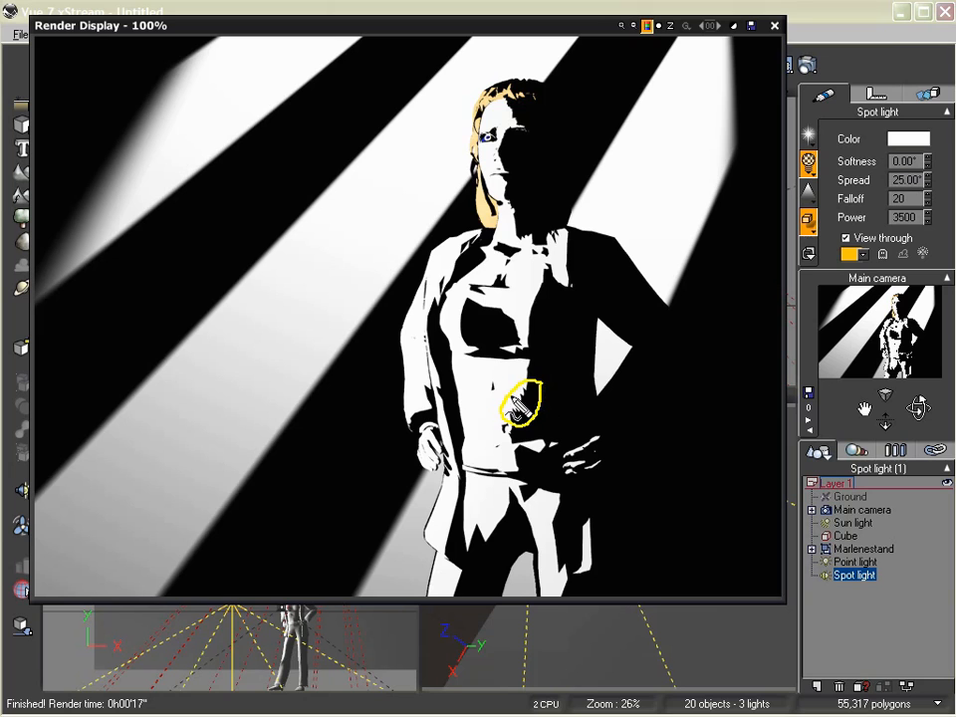
pyautogui.moveTo(560, 223)
pyautogui.mouseDown()
pyautogui.moveTo(506, 237)
pyautogui.moveTo(564, 249)
pyautogui.moveTo(558, 221)
pyautogui.mouseUp()
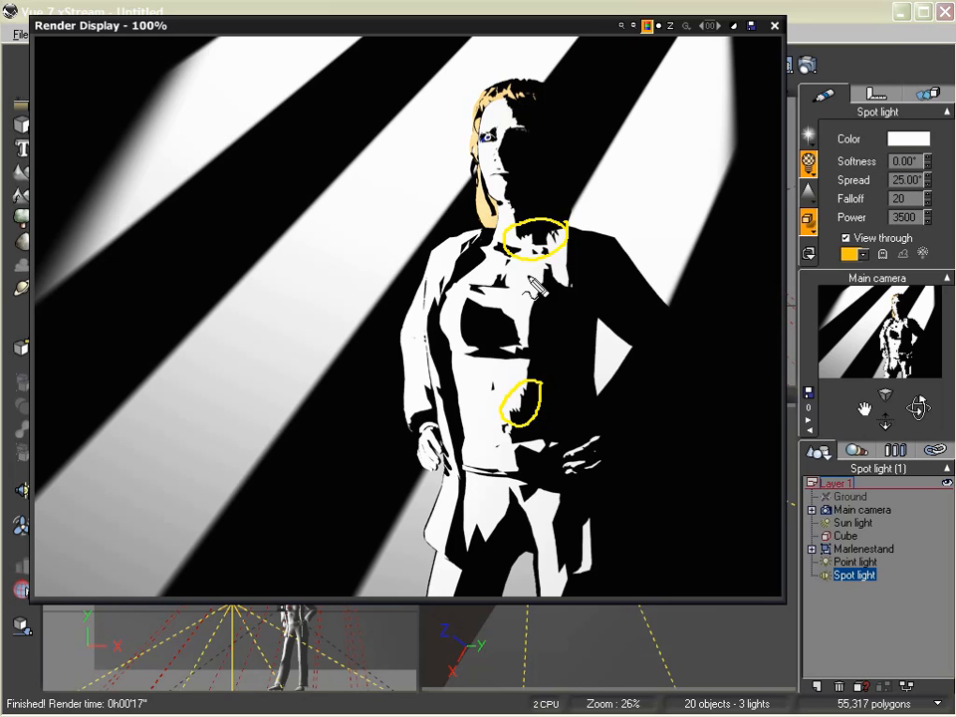
pyautogui.press('Escape')
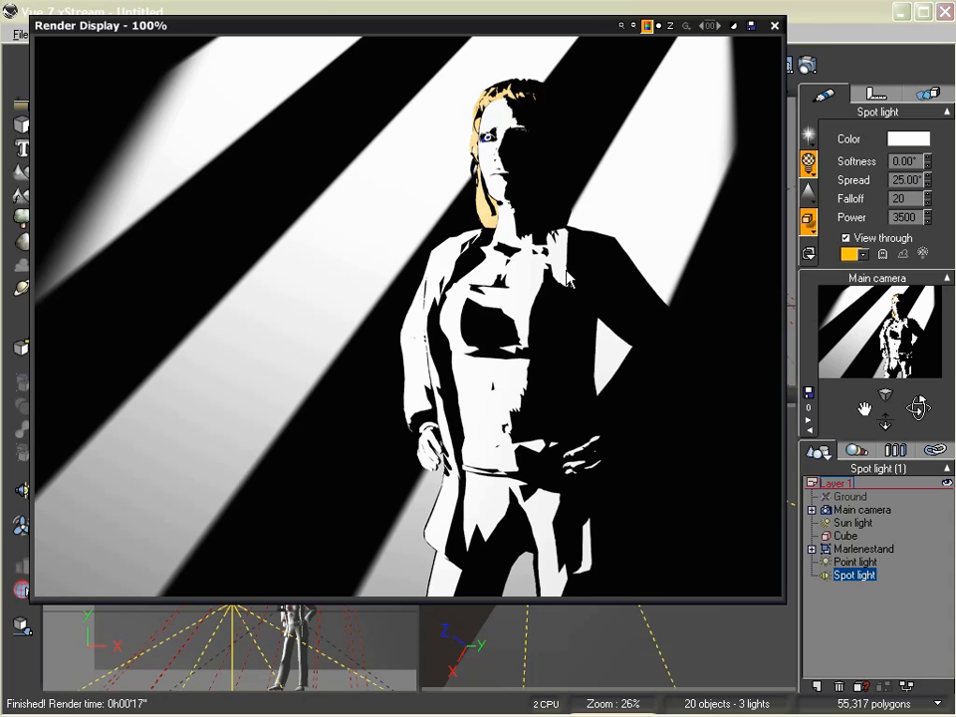
pyautogui.click(775, 25)
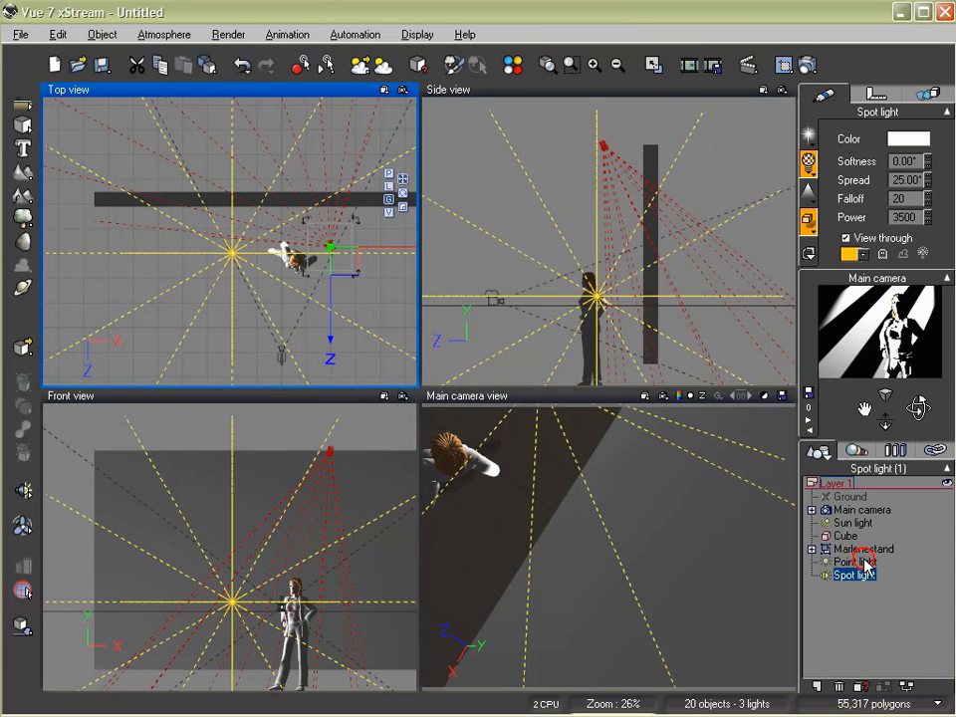
# - Raise the point light to the figure's head height, fine-tune its depth beside her, and check the shadows in another render
pyautogui.click(854, 562)
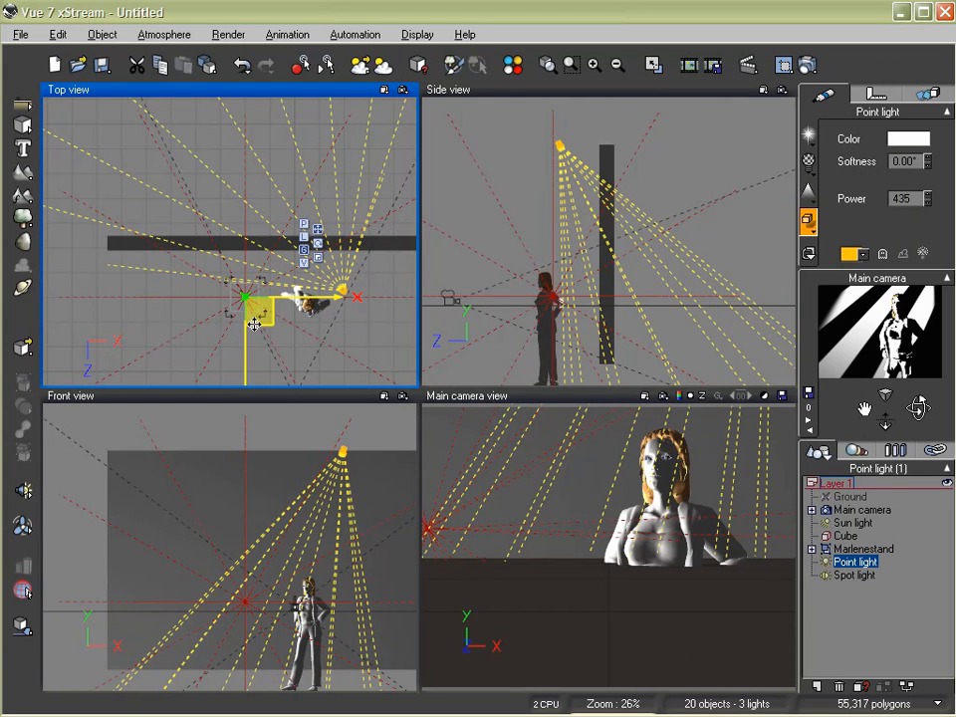
pyautogui.moveTo(246, 337)
pyautogui.mouseDown()
pyautogui.moveTo(246, 321)
pyautogui.moveTo(246, 334)
pyautogui.mouseUp()
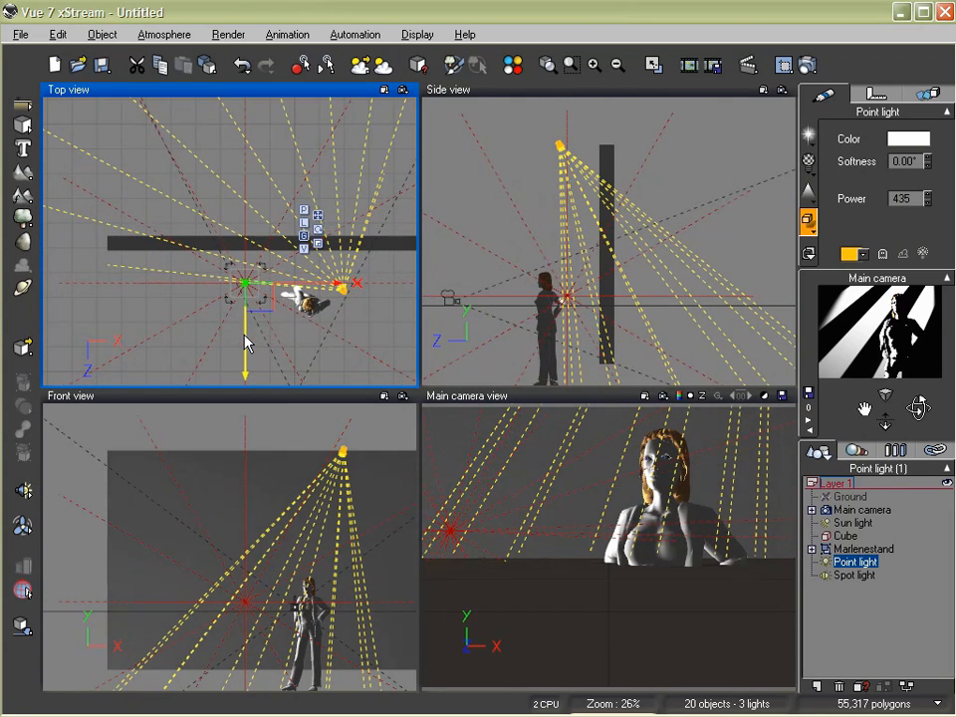
pyautogui.moveTo(637, 307); pyautogui.dragTo(646, 288, button='right')
pyautogui.moveTo(577, 225); pyautogui.dragTo(575, 205)
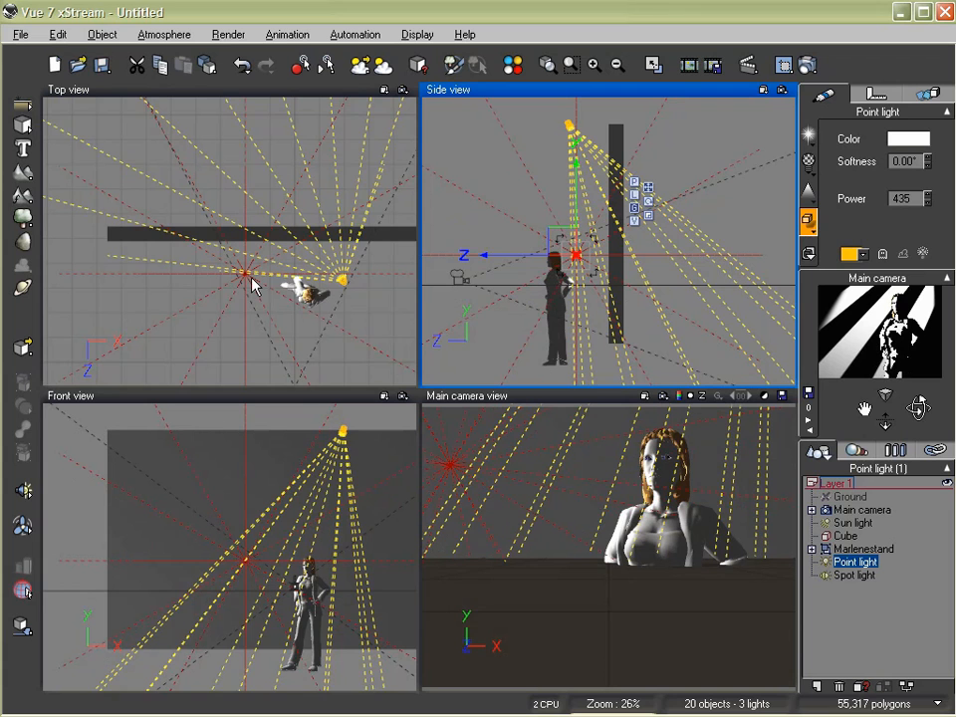
pyautogui.moveTo(258, 297); pyautogui.dragTo(264, 255, button='right')
pyautogui.moveTo(266, 256); pyautogui.dragTo(274, 268)
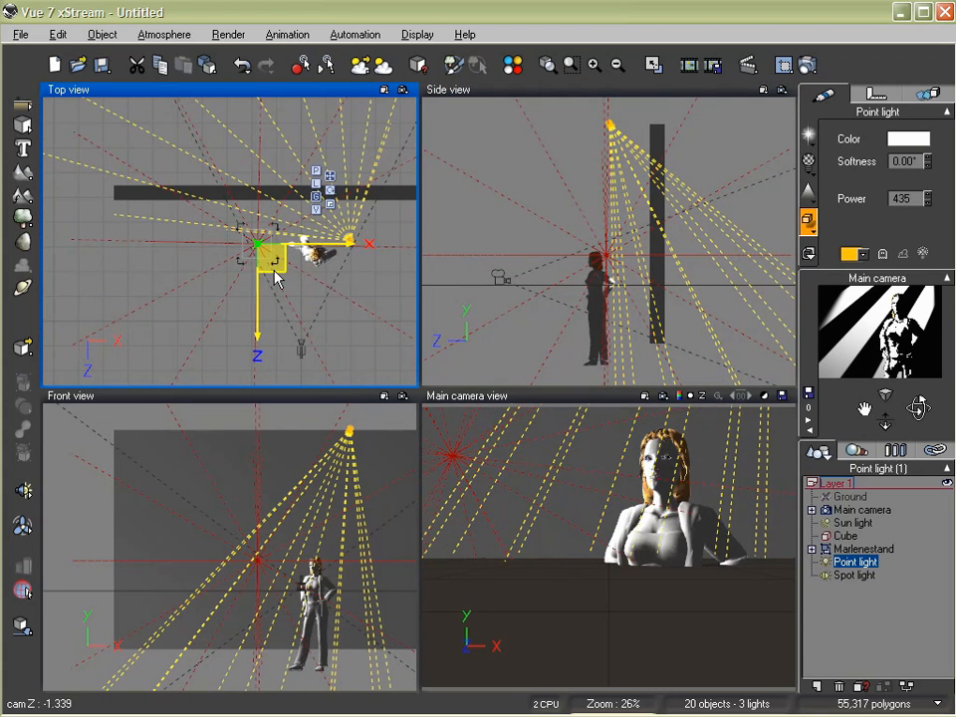
pyautogui.click(806, 66)
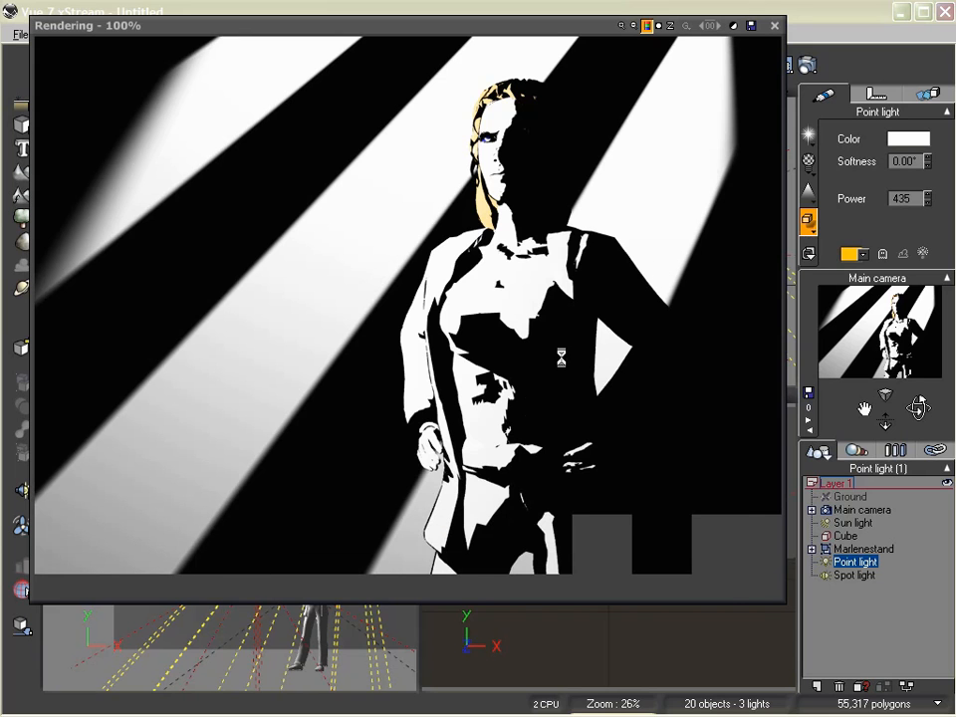
pyautogui.click(774, 25)
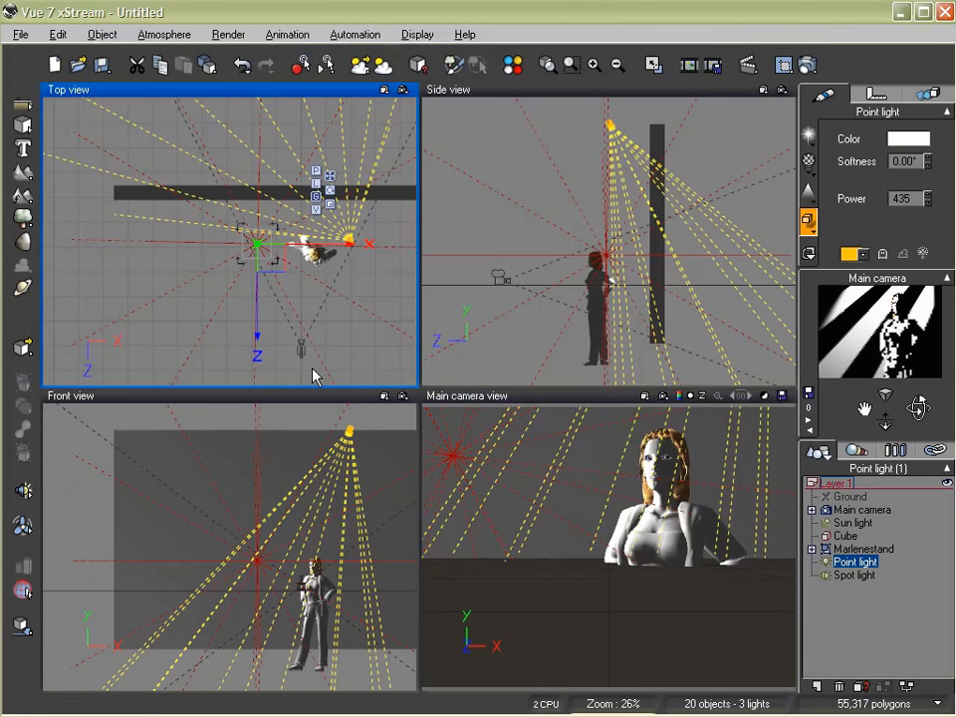
# - Try the point light far in front of the figure near the camera with its power at 205, and test-render it
pyautogui.moveTo(311, 334); pyautogui.dragTo(260, 266, button='right')
pyautogui.moveTo(221, 186); pyautogui.dragTo(234, 278)
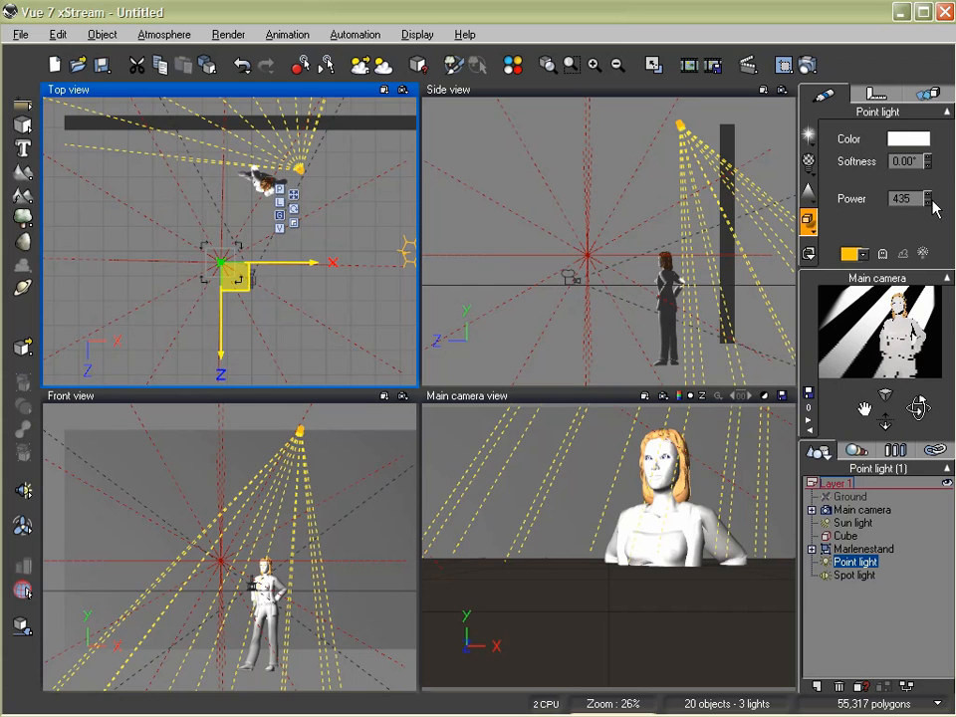
pyautogui.moveTo(927, 198)
pyautogui.mouseDown()
pyautogui.moveTo(936, 212)
pyautogui.moveTo(927, 191)
pyautogui.mouseUp()
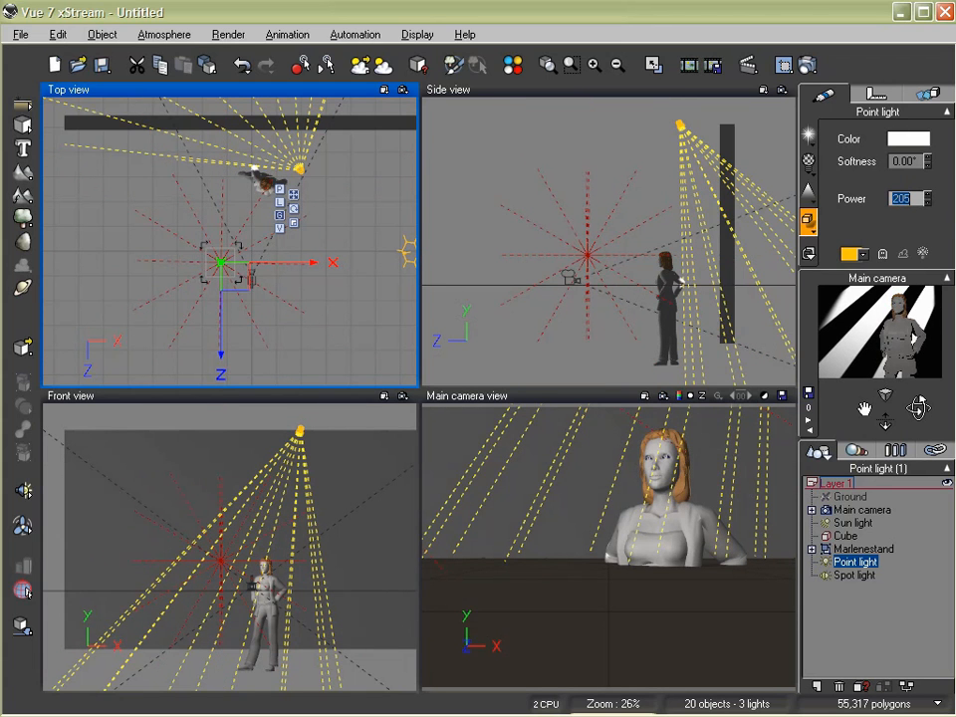
pyautogui.click(806, 65)
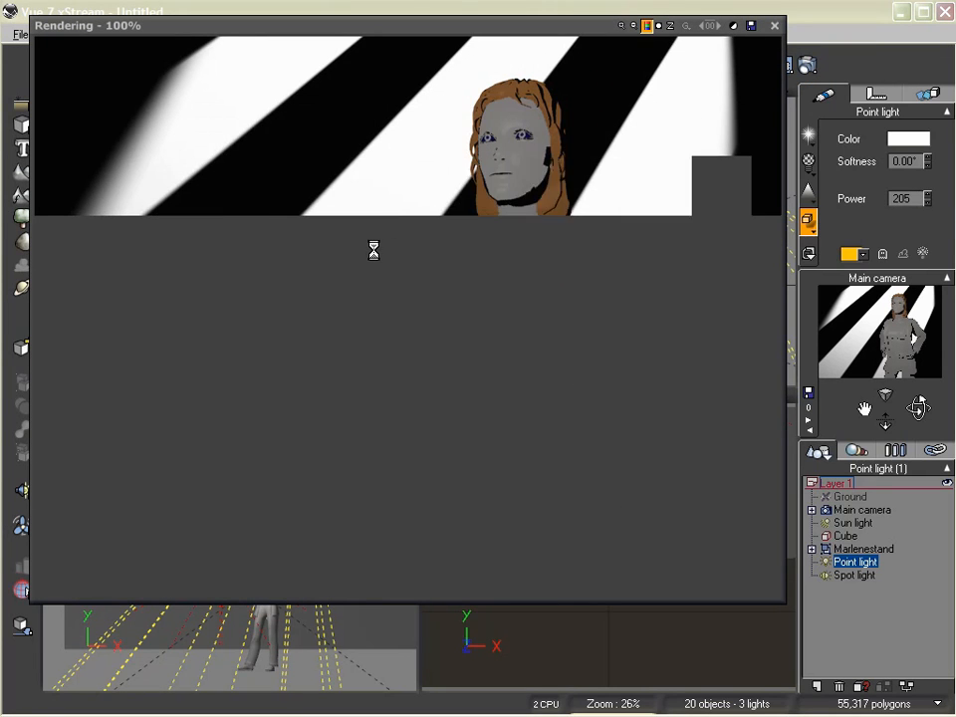
pyautogui.press('Escape')
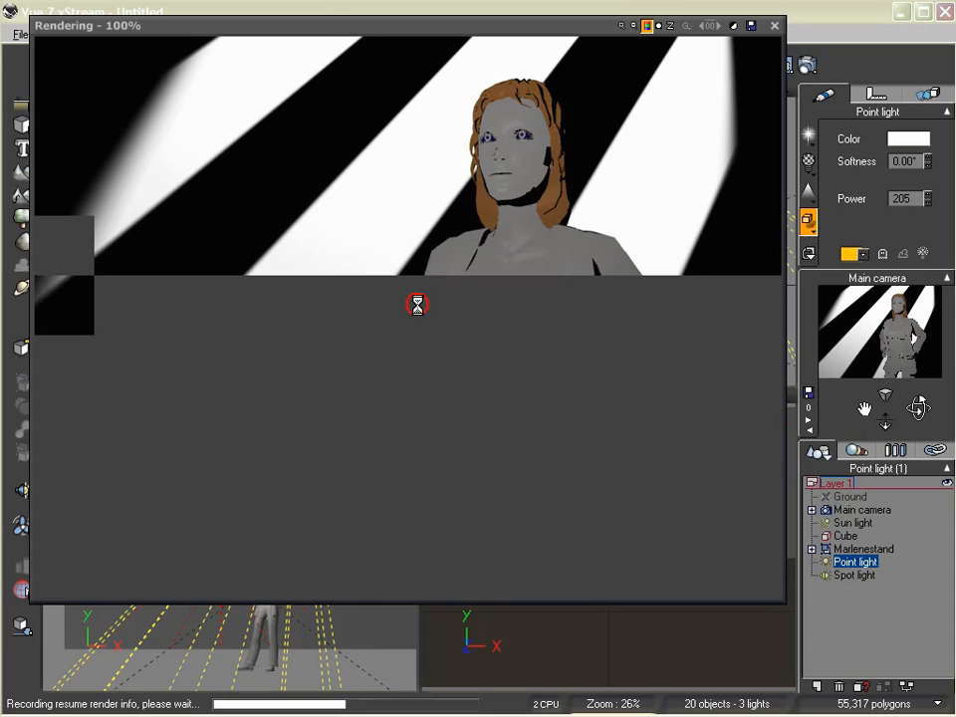
pyautogui.click(775, 25)
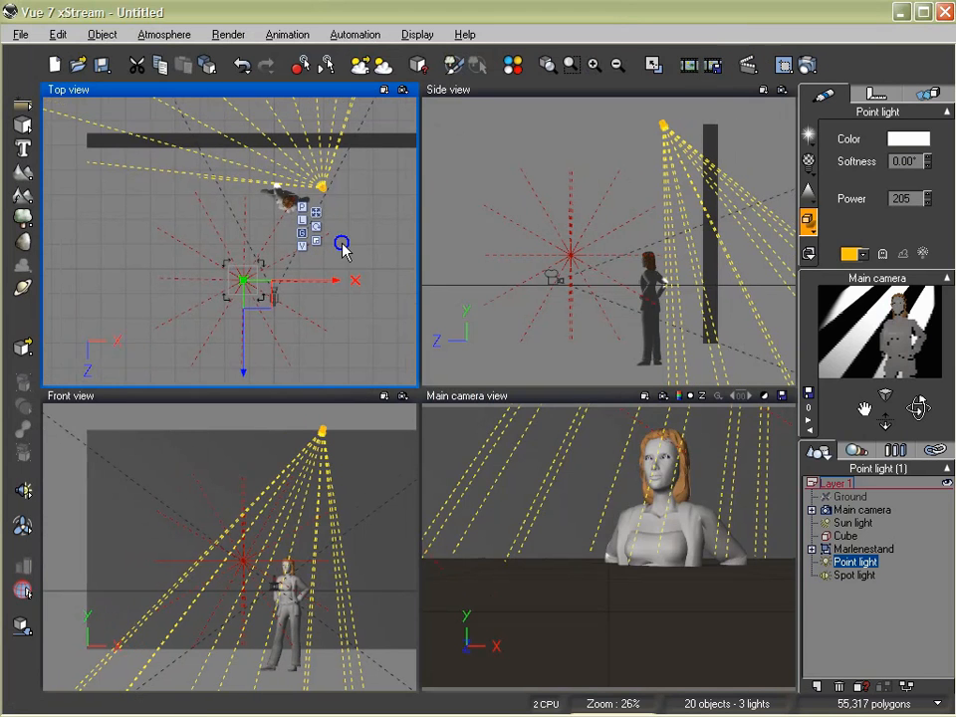
# - Move the point light back to just in front and to the side of the figure, set its power to 625 and render
pyautogui.moveTo(256, 307); pyautogui.dragTo(247, 243)
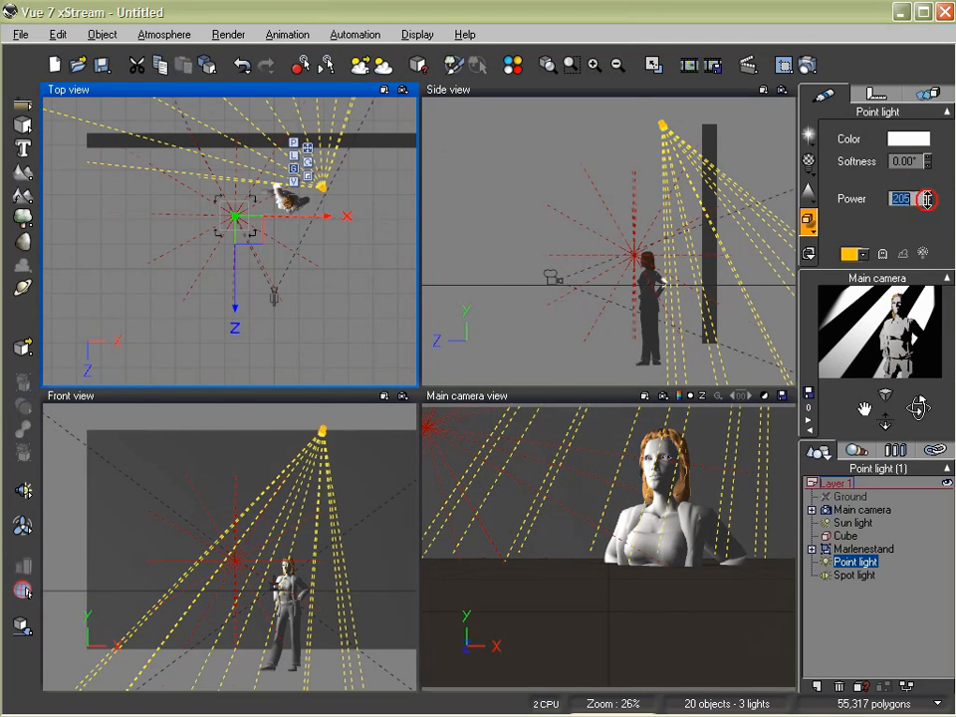
pyautogui.click(927, 200)
pyautogui.moveTo(255, 236); pyautogui.dragTo(225, 220)
pyautogui.click(809, 65)
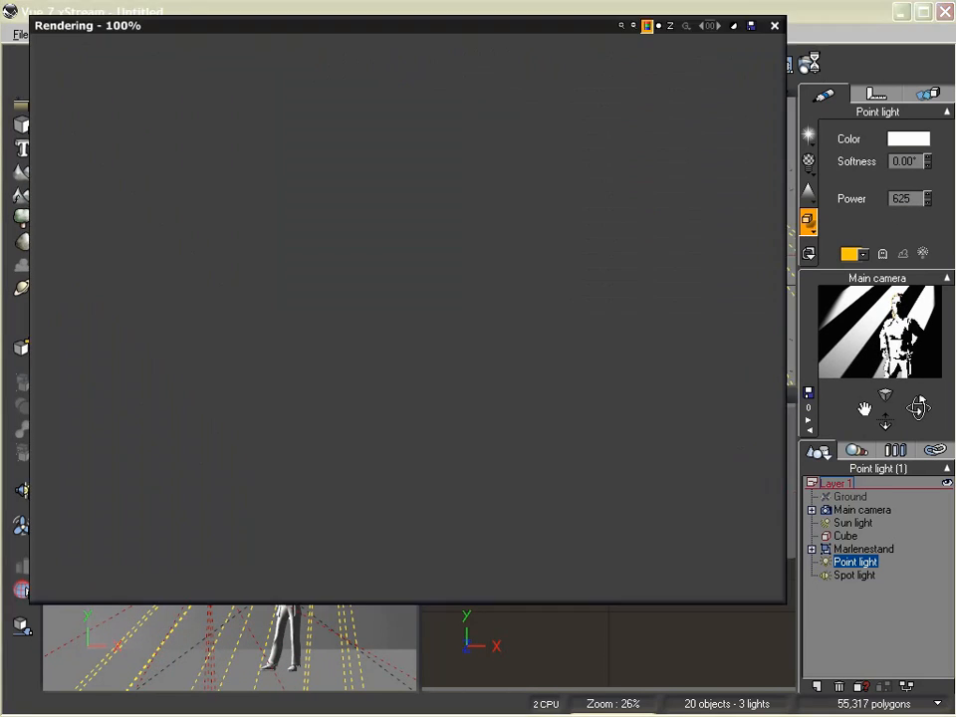